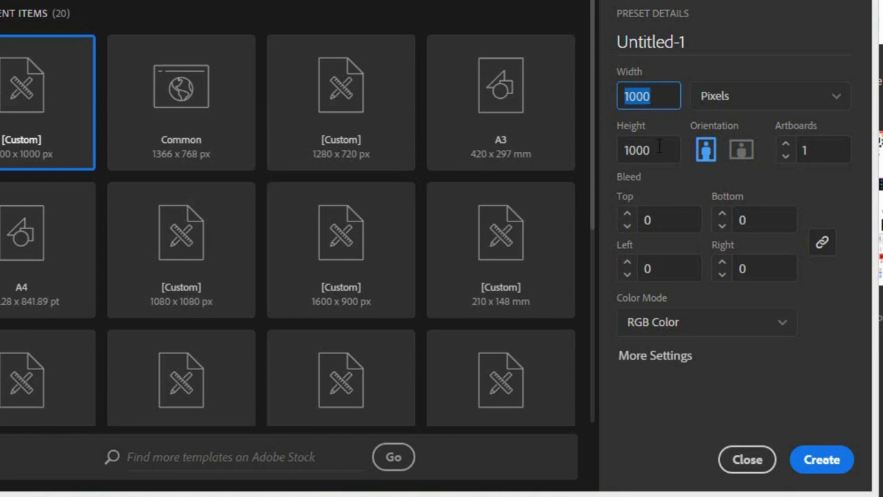
Step: Create a new 1000 × 1000 pixel document in RGB color mode
key("Tab")
left_click(729, 105)
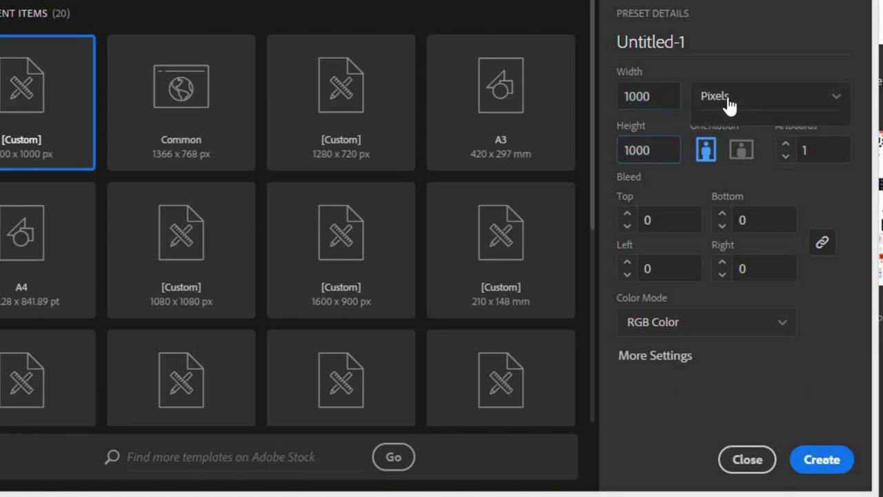
left_click(743, 280)
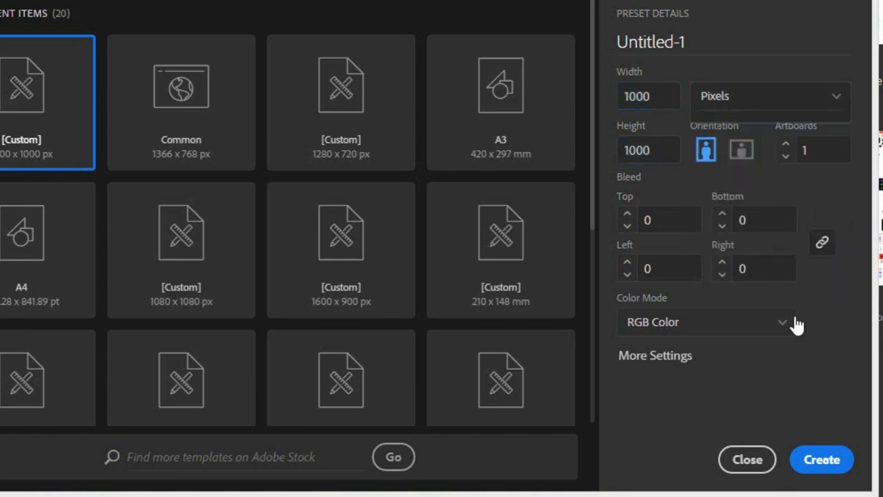
left_click(833, 459)
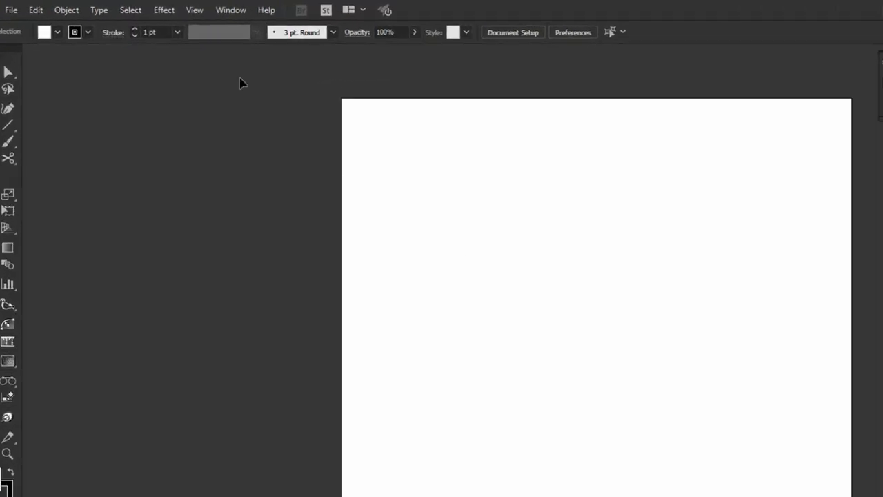
Step: Show the grid and turn on Snap to Grid
left_click(179, 7)
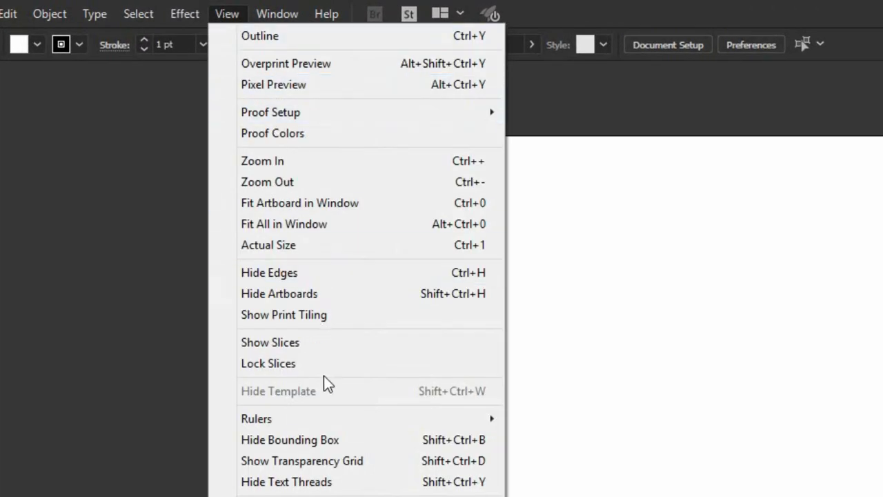
left_click(316, 355)
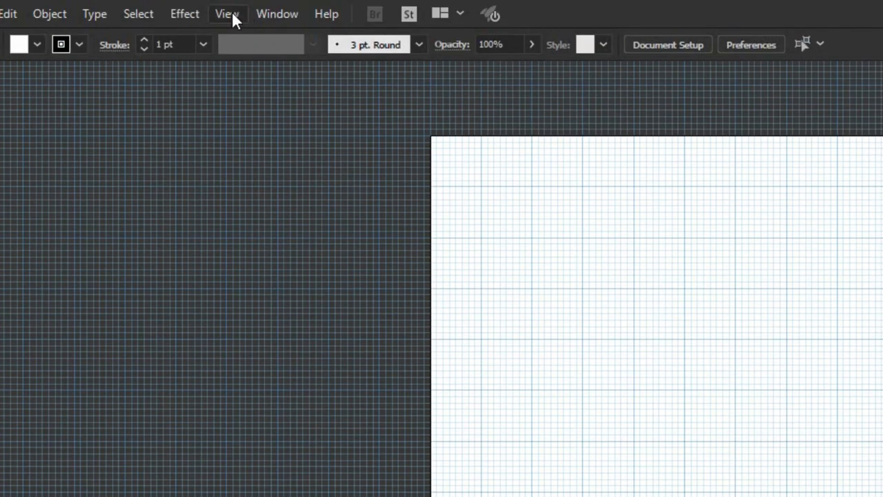
left_click(232, 13)
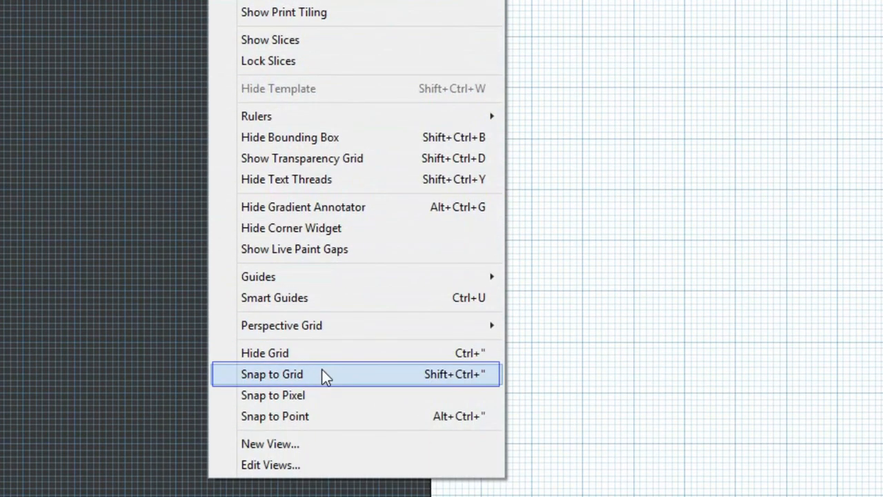
left_click(323, 373)
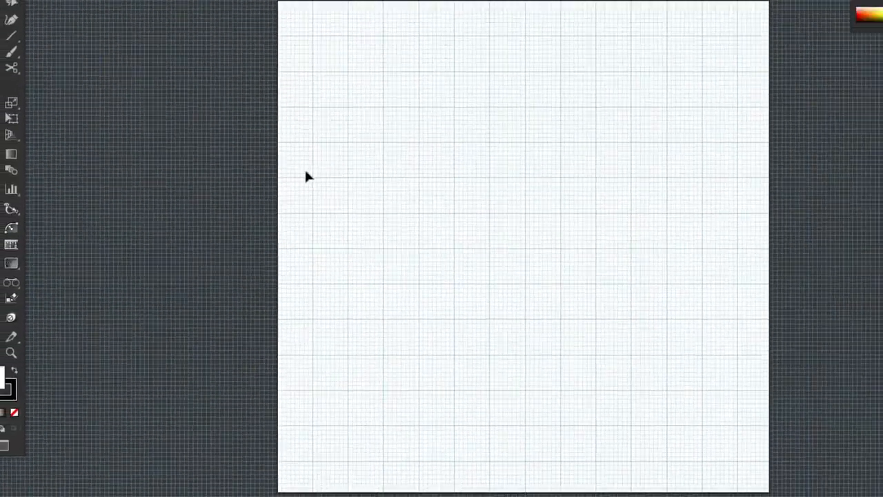
Step: Create a rectangle 504 px wide and 504 px high on the artboard
key("ctrl+space")
left_click_drag(219, 123, 810, 350)
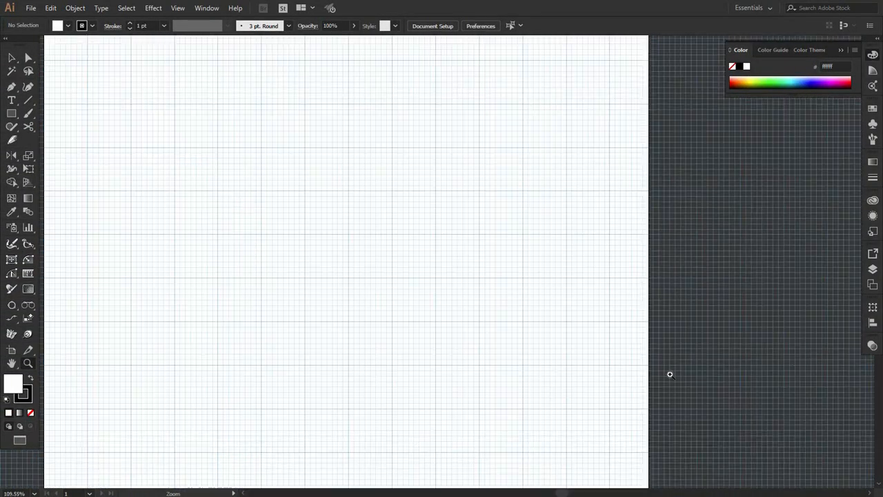
key("space")
left_click_drag(518, 332, 525, 315)
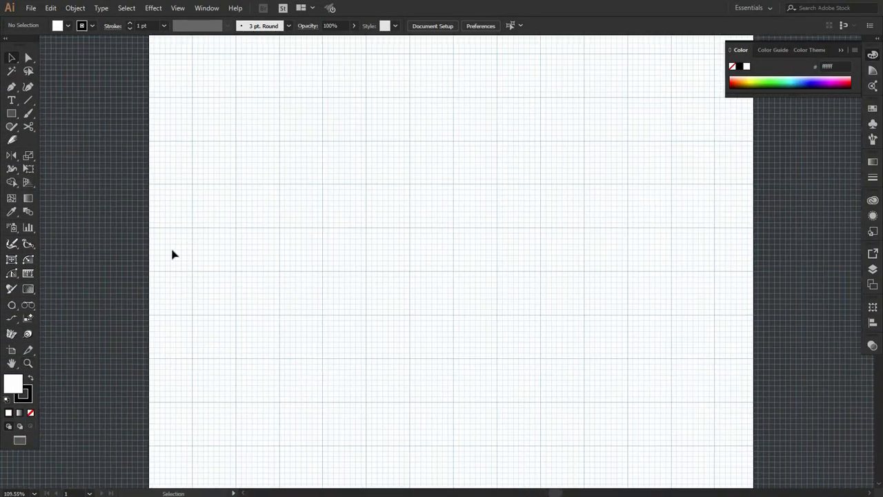
left_click(12, 114)
left_click(443, 228)
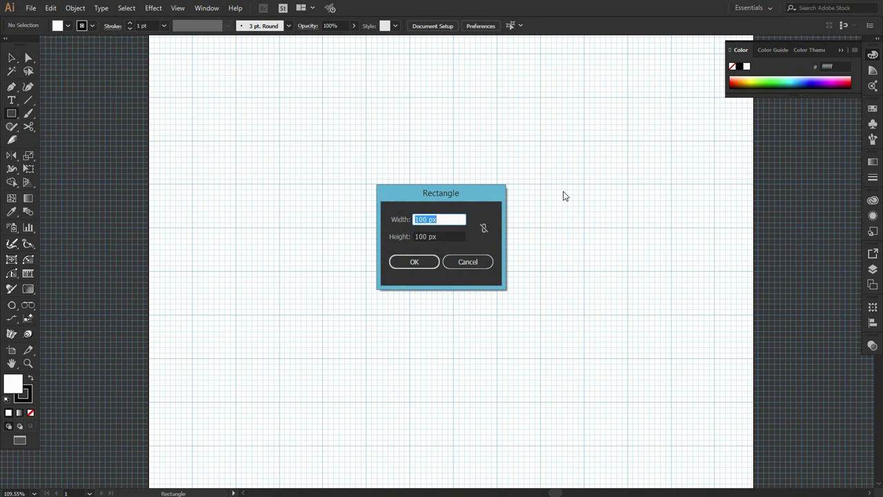
type("504")
key("Tab")
type("5")
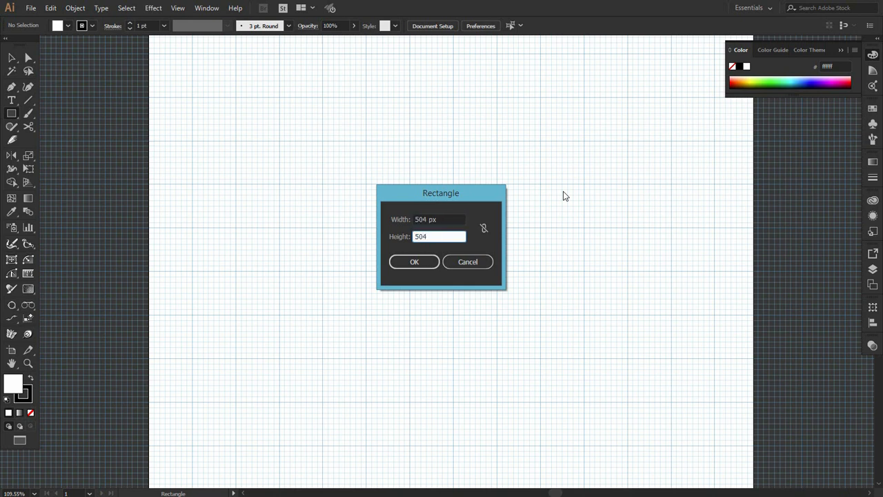
type("04")
key("Return")
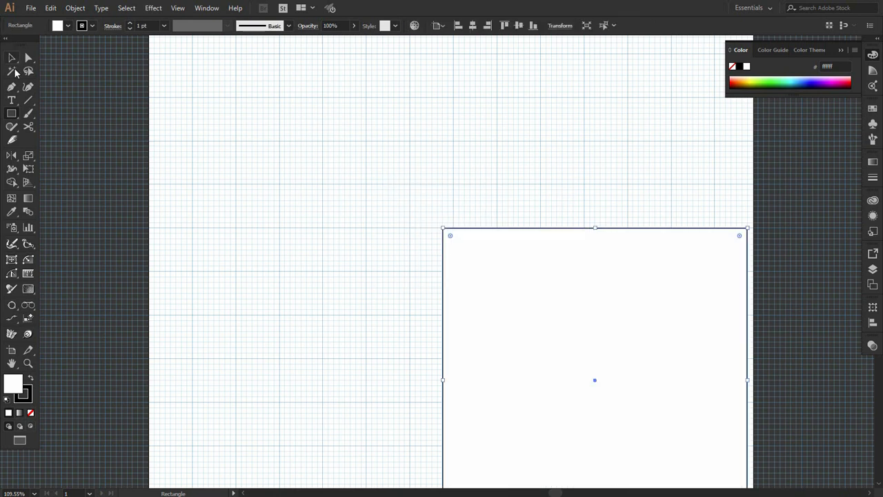
Step: Move the square to the horizontal middle of the artboard, aligned to the grid, and set its fill to none
left_click(11, 57)
left_click_drag(550, 337, 387, 207)
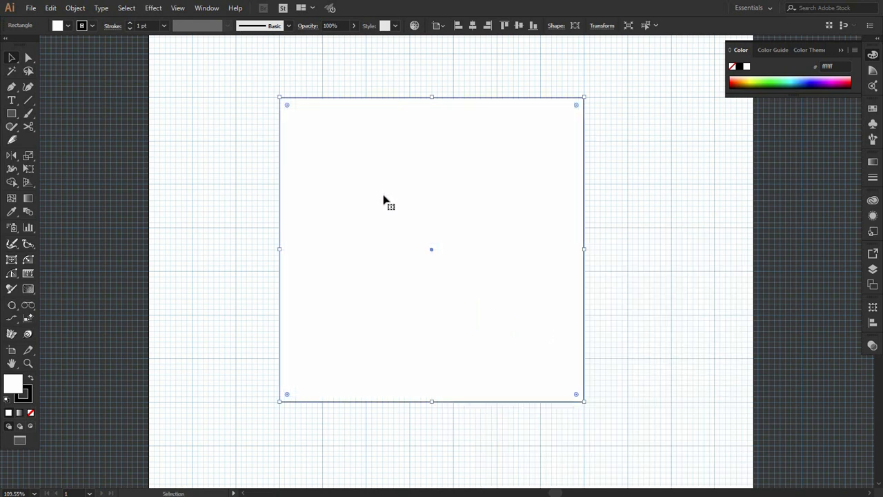
left_click(64, 27)
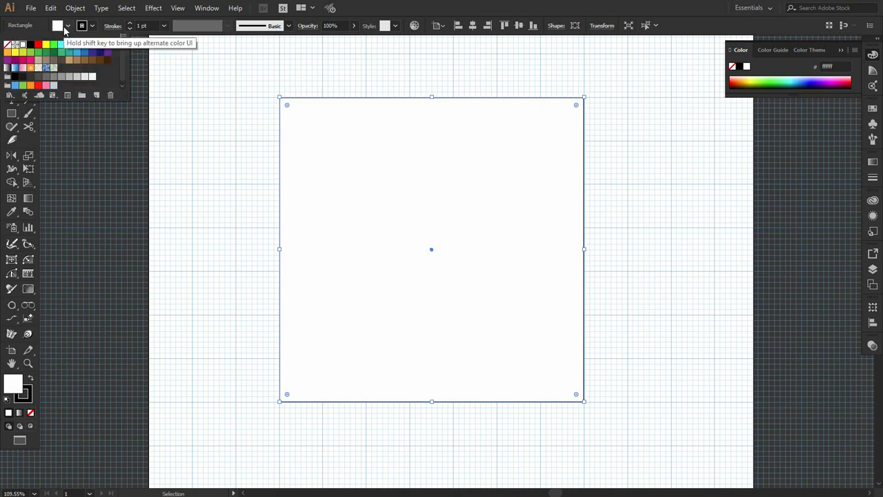
left_click(8, 45)
left_click(237, 134)
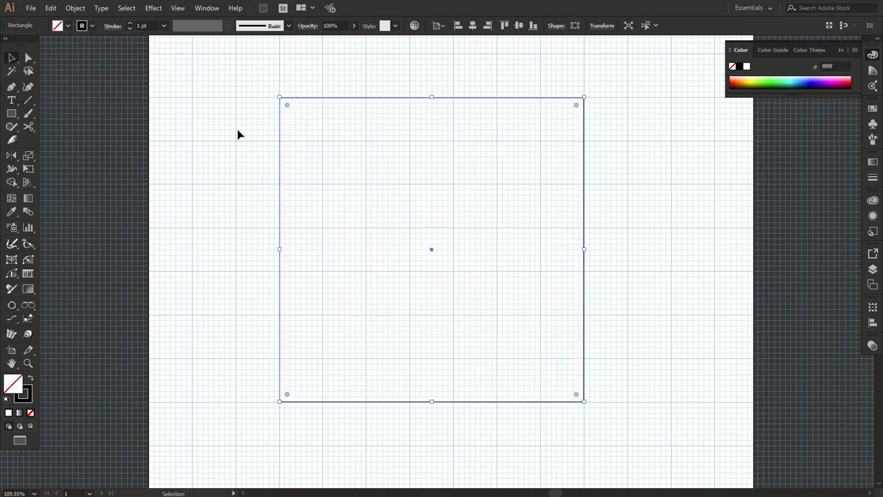
left_click(209, 247)
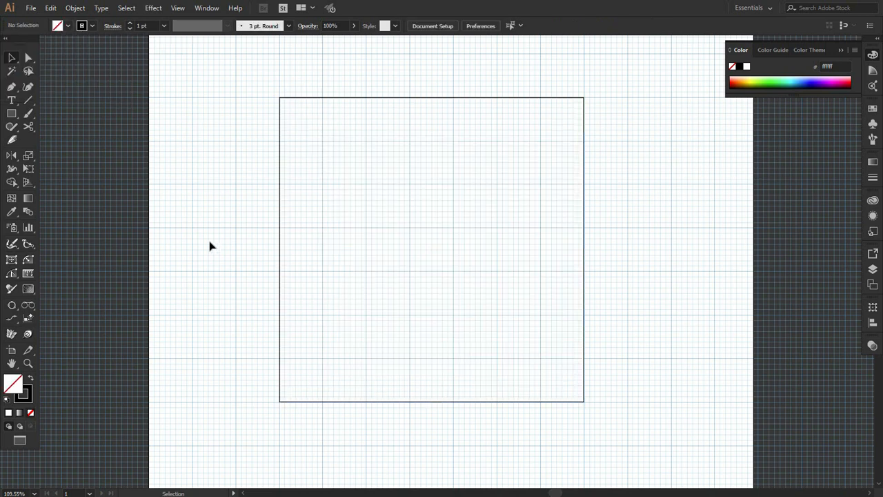
Step: Draw a circle 72 px in diameter outward from the center of the square with the Ellipse tool
left_click(12, 116)
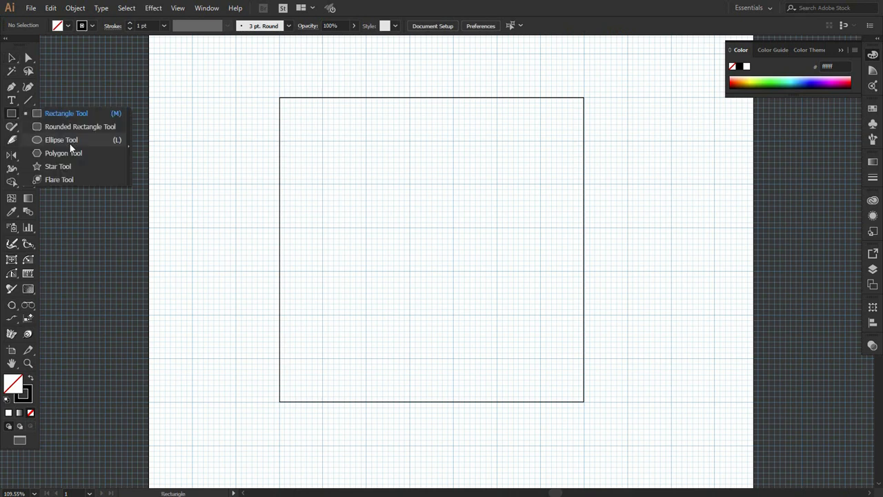
left_click(71, 143)
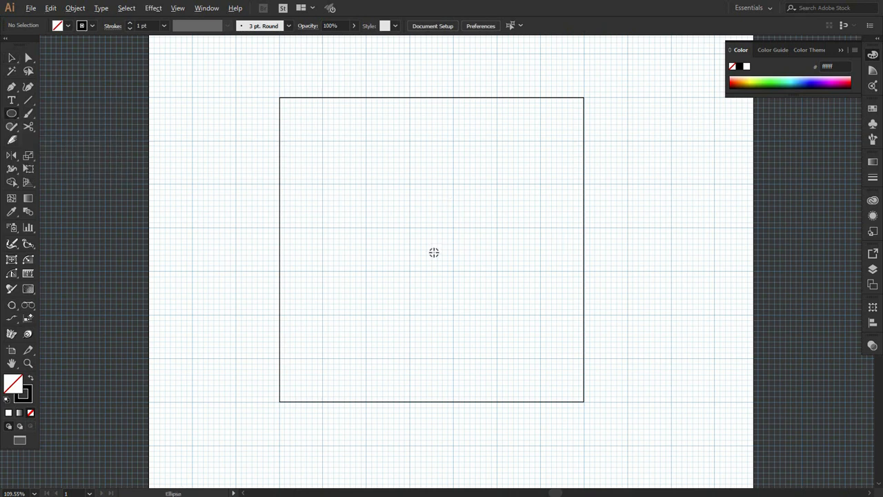
left_click(12, 115)
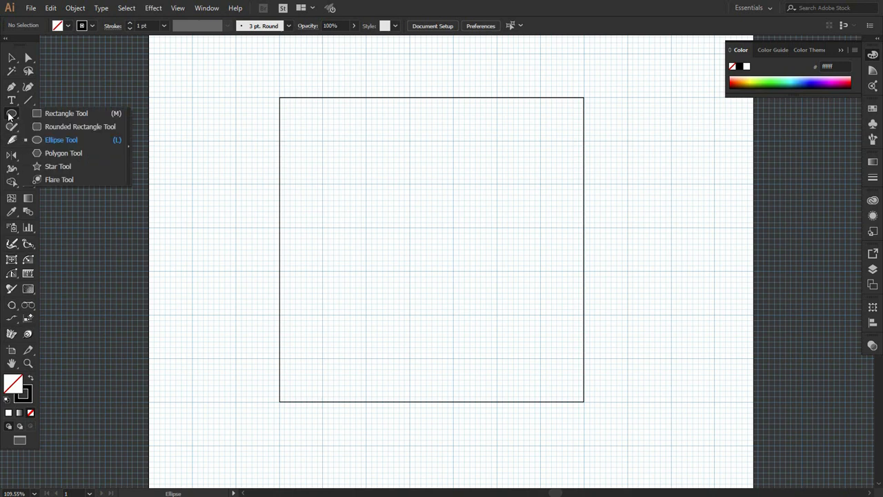
left_click(62, 139)
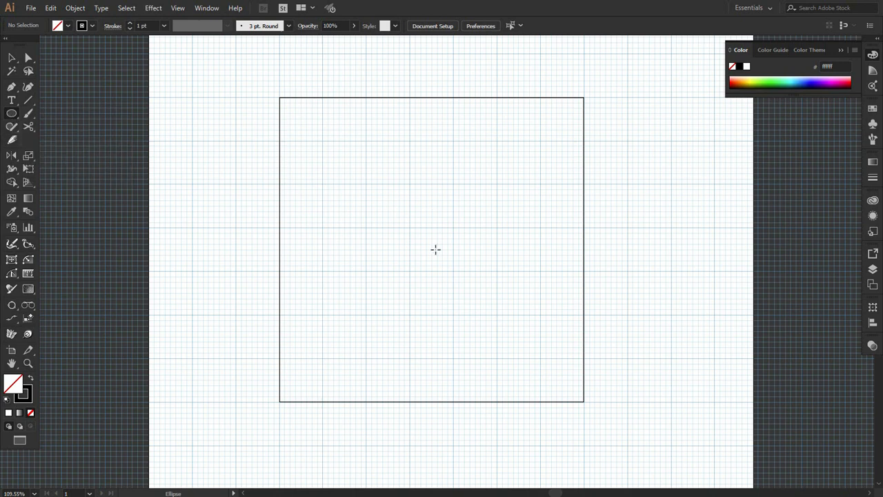
left_click_drag(431, 248, 442, 270)
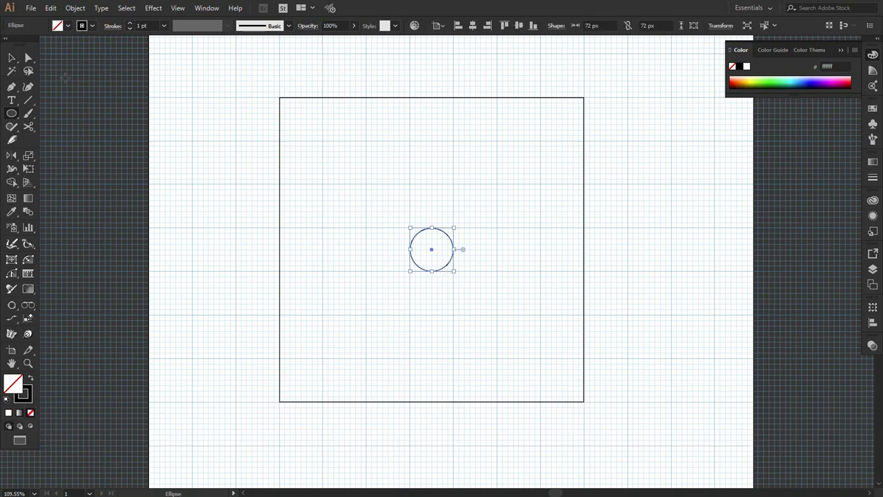
Step: Select the square and circle together, copy them and paste the copies in place
left_click(11, 57)
left_click_drag(517, 322, 519, 323)
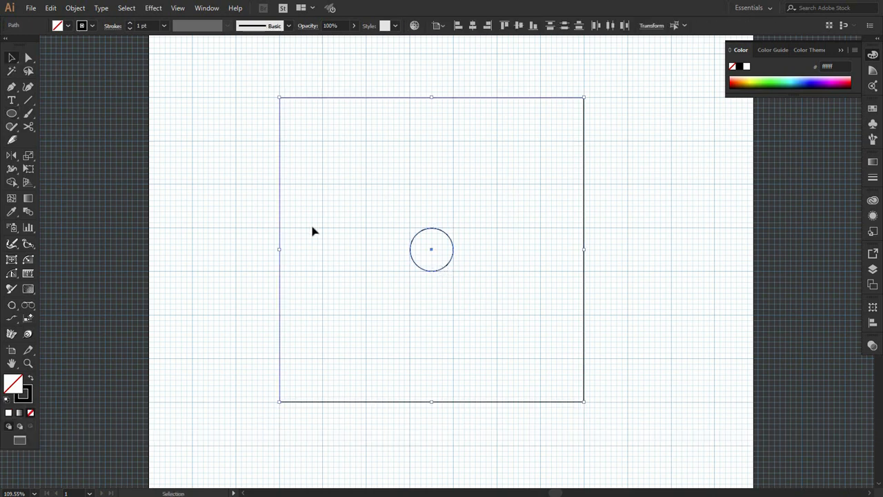
left_click(52, 10)
left_click(89, 64)
left_click(54, 10)
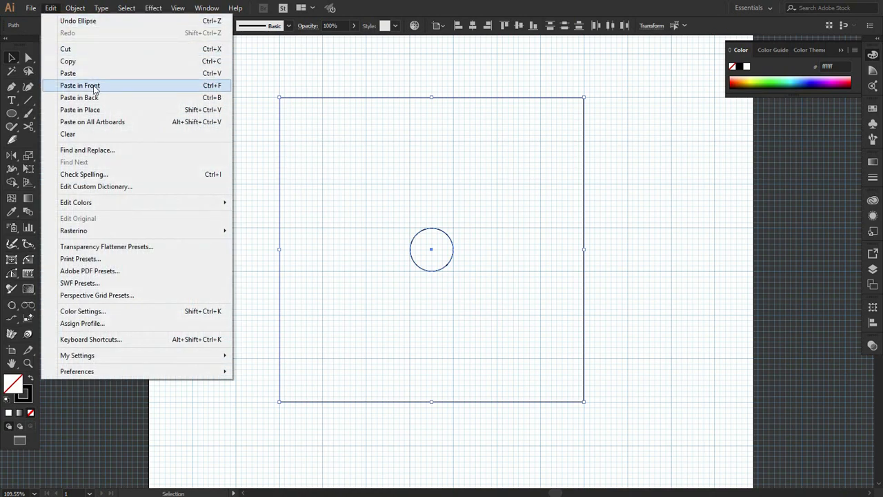
left_click(122, 111)
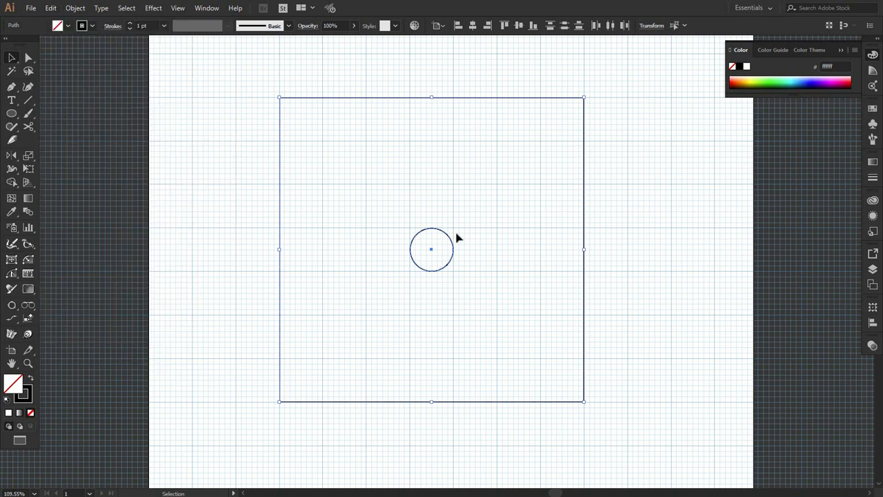
Step: Scale one copy of the small circle about its center to 504 px so it touches the square's sides
left_click(449, 276)
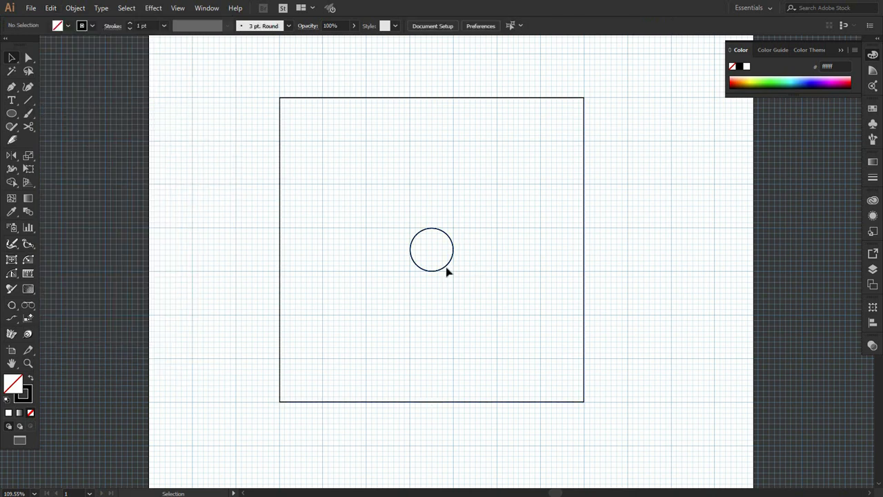
left_click(446, 269)
left_click_drag(455, 272, 583, 425)
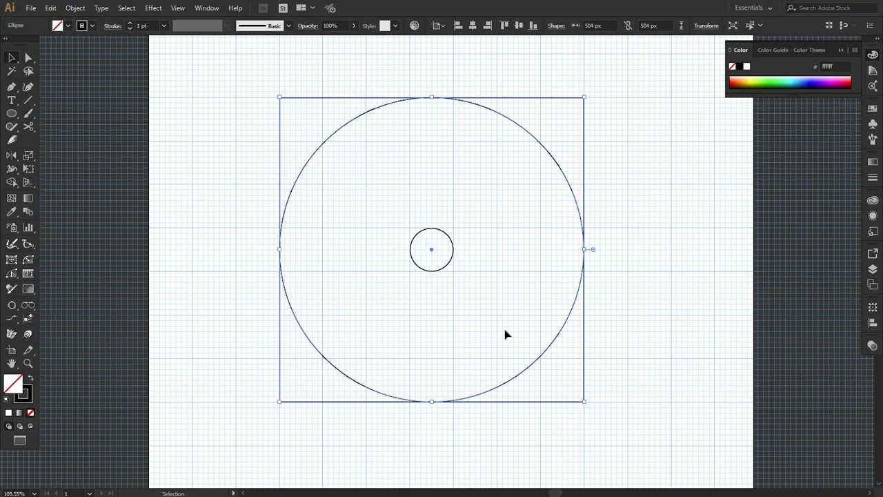
Step: Duplicate the small center circle in place and scale the copy about its center to 360 px
left_click(455, 293)
left_click(434, 250)
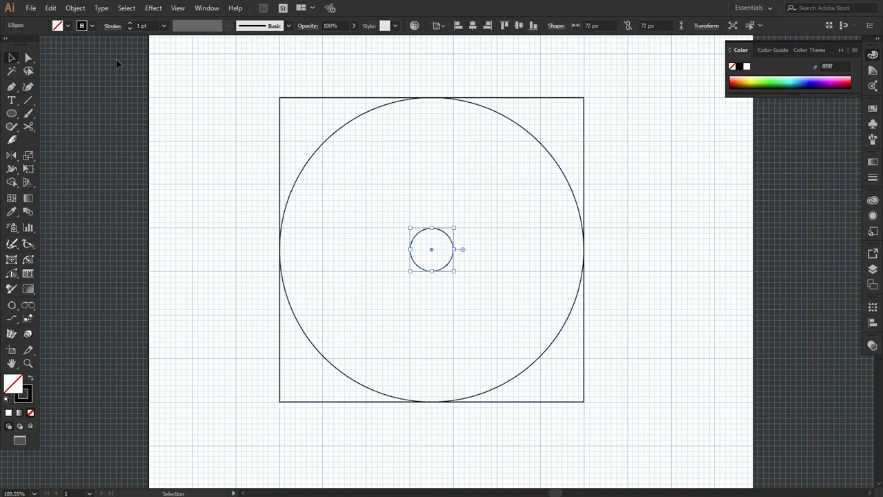
left_click(49, 10)
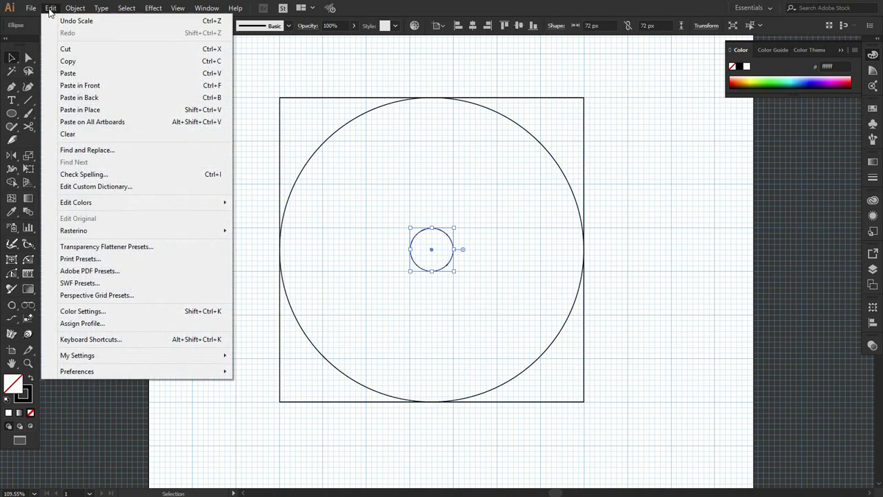
left_click(67, 61)
left_click(51, 9)
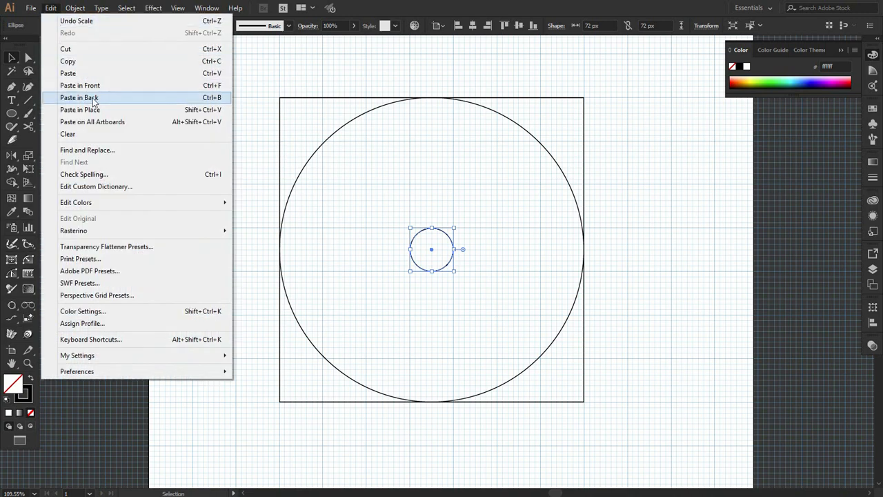
left_click(109, 112)
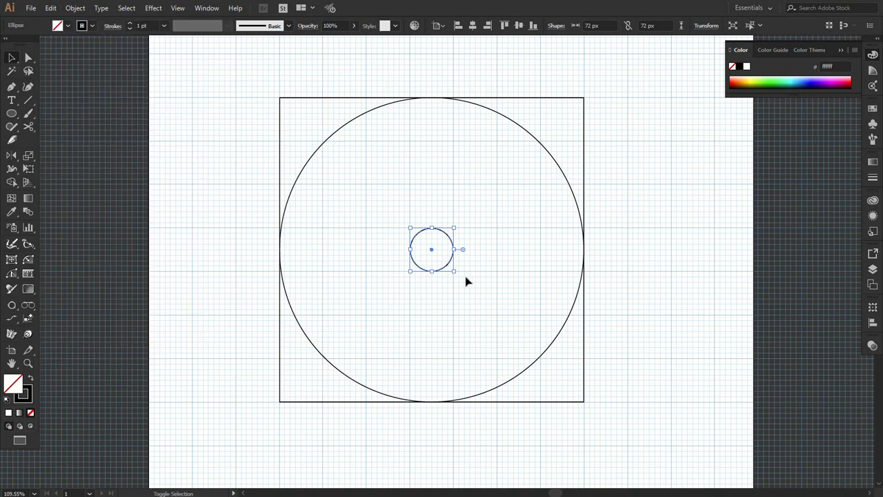
left_click_drag(456, 272, 538, 377)
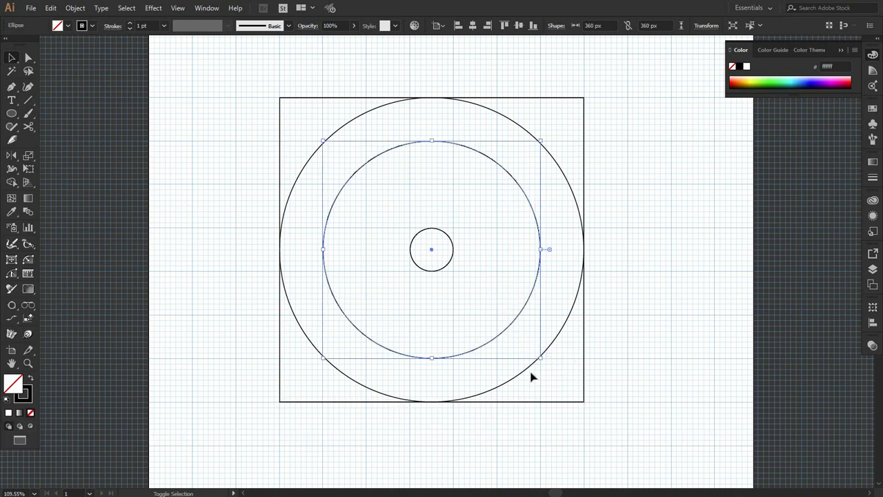
Step: Duplicate the small center circle again and scale the copy about its center to halfway between the small and 360 px circles
left_click(438, 303)
left_click_drag(439, 304, 500, 339)
key("ctrl+c")
key("ctrl+f")
left_click(661, 240)
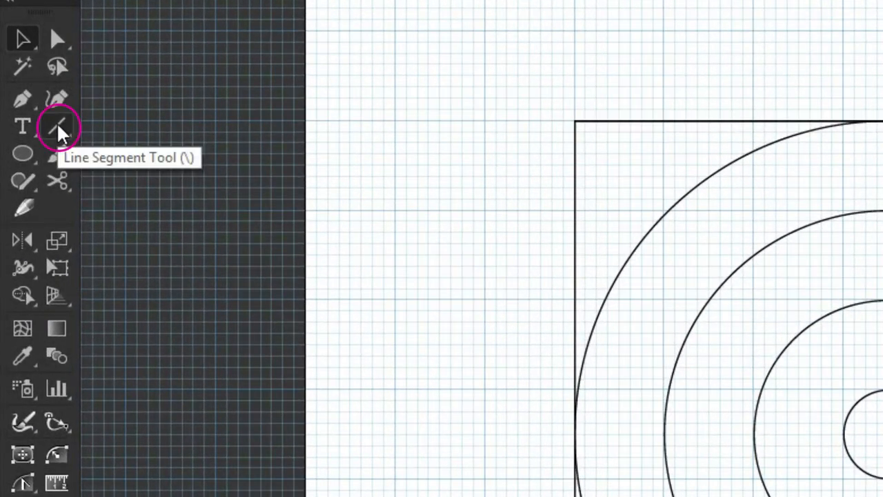
Step: Draw a vertical line from the small circle's right edge down to one major grid square below the large square, and select its lower end
left_click(58, 128)
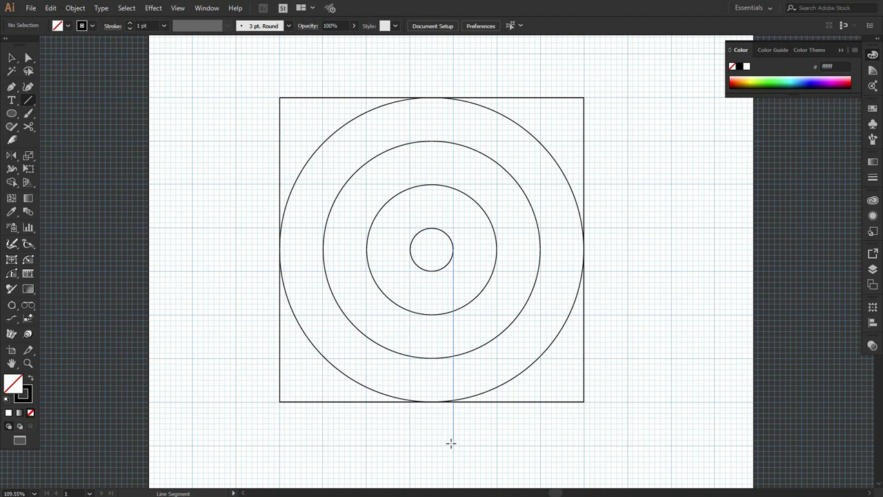
left_click_drag(451, 443, 453, 444)
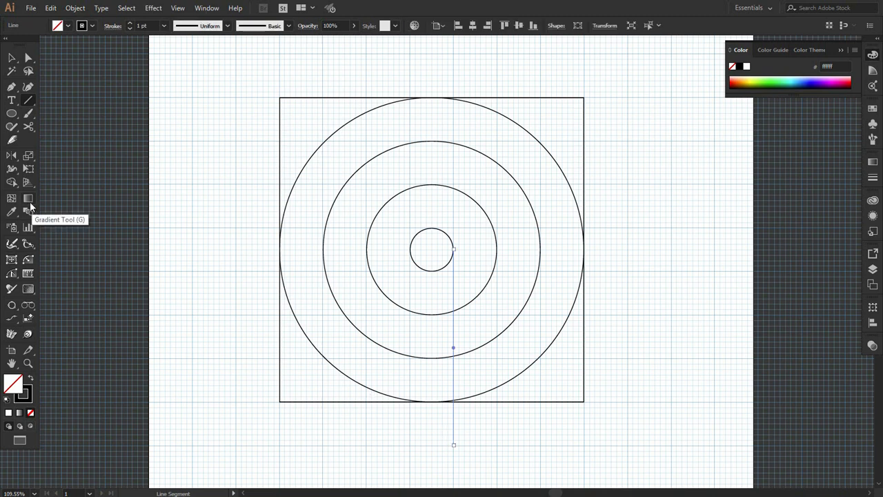
left_click(10, 59)
left_click(504, 447)
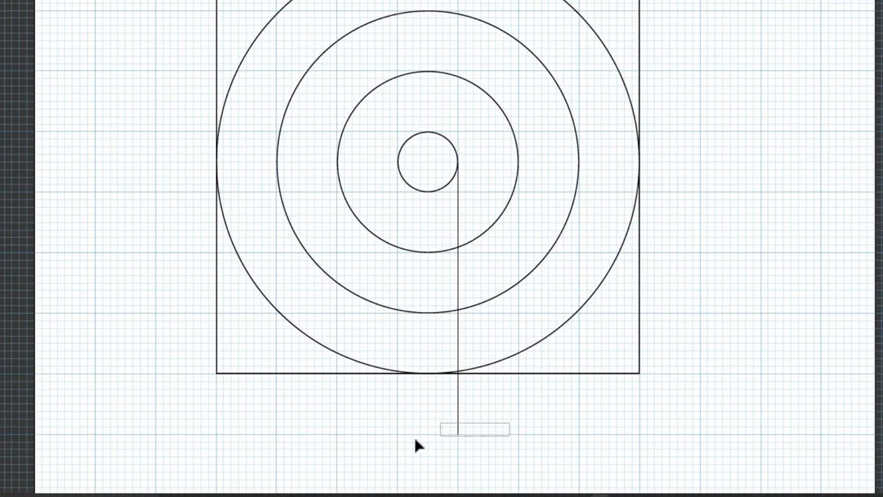
Step: Copy the vertical line one major grid square over to the second circle's edge, and repeat the copy for the third circle
left_click_drag(416, 445, 418, 444)
left_click_drag(461, 408, 523, 422)
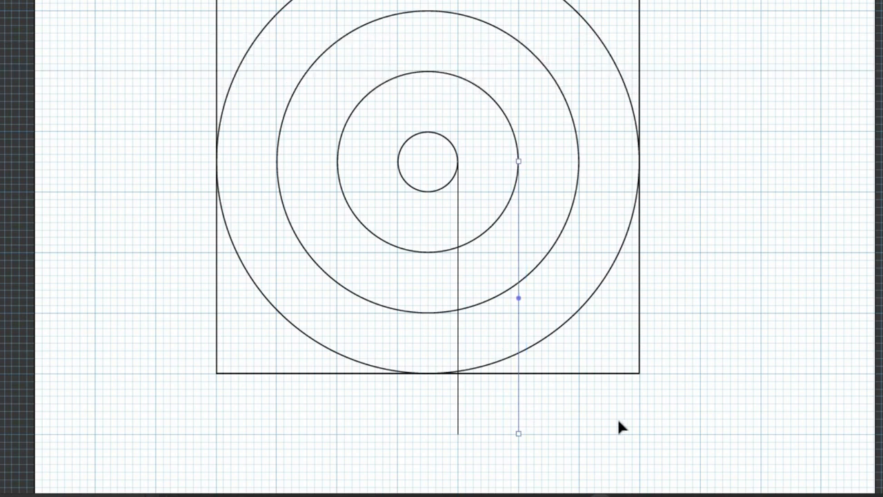
key("ctrl+d")
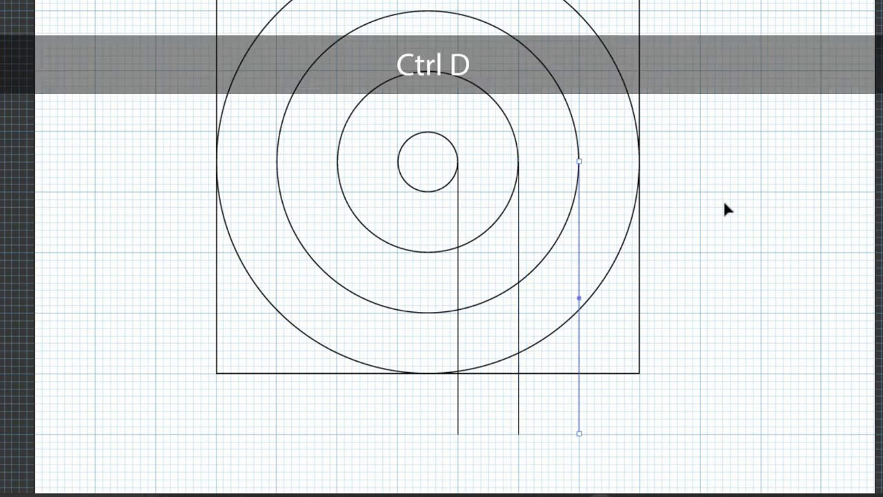
left_click(723, 200)
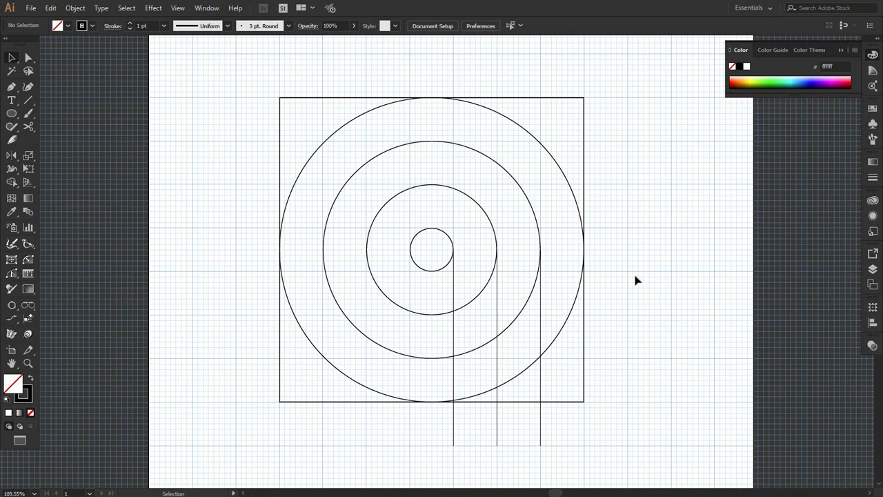
Step: Select all the artwork and use Shape Builder with a black fill to merge the innermost ring with its vertical stem
left_click_drag(205, 77, 645, 418)
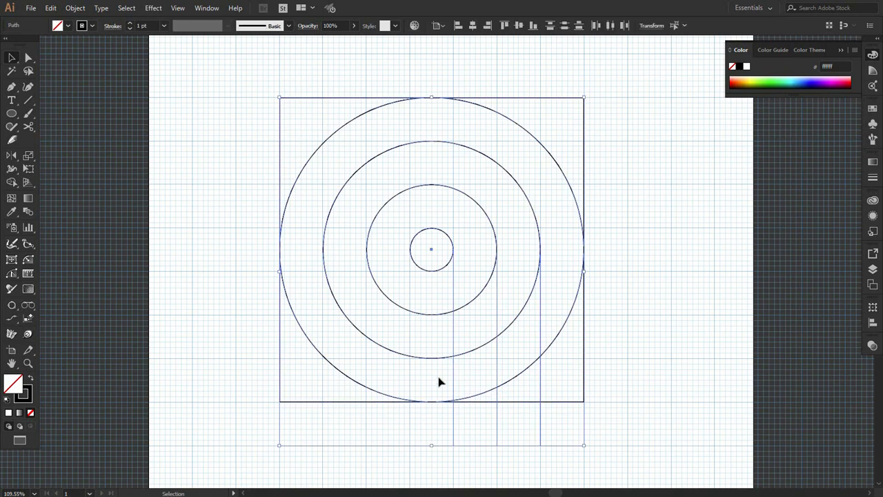
left_click(12, 182)
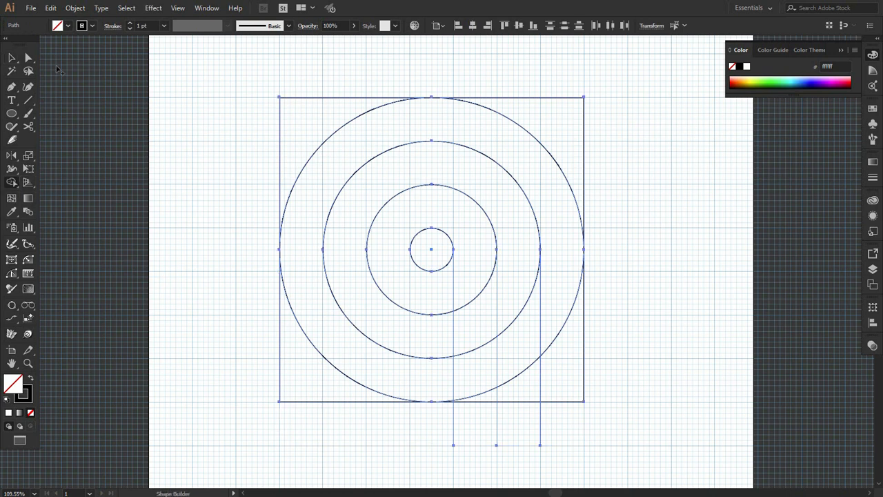
left_click(33, 379)
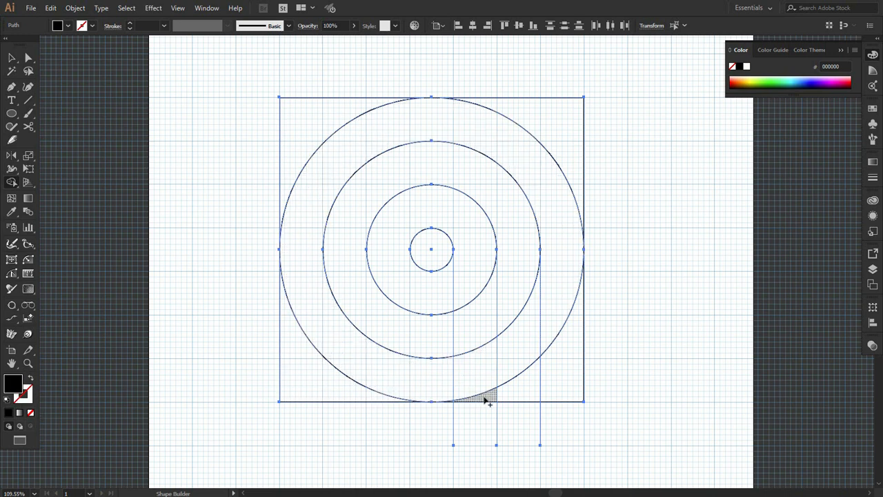
left_click_drag(486, 401, 473, 227)
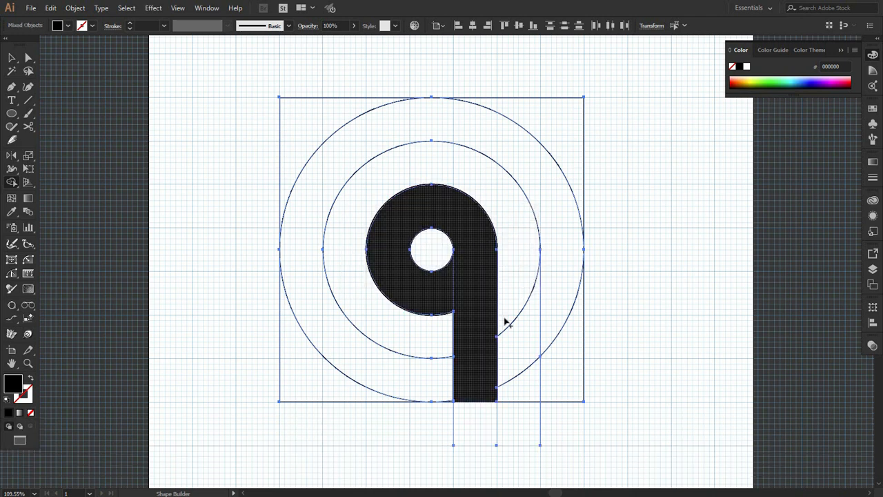
Step: Merge the middle and outer rings with their vertical stems into two separate black bands using Shape Builder
left_click_drag(531, 395, 524, 254)
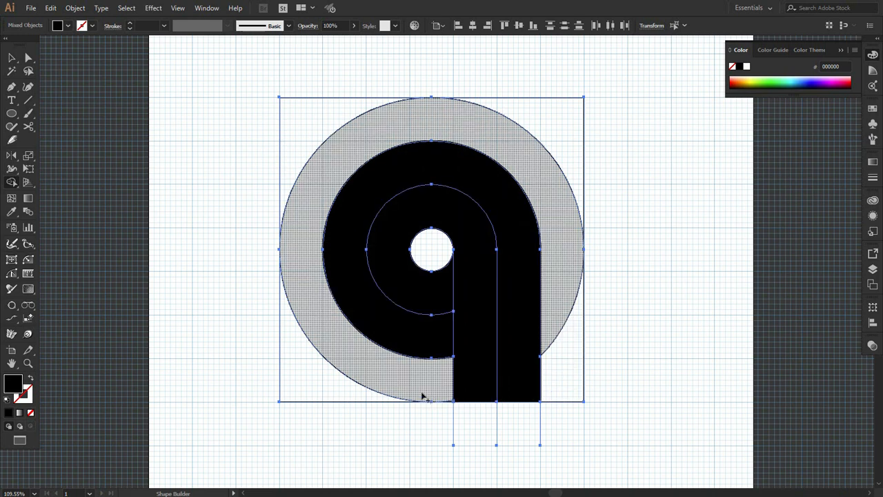
left_click_drag(423, 395, 453, 403)
left_click_drag(576, 301, 577, 367)
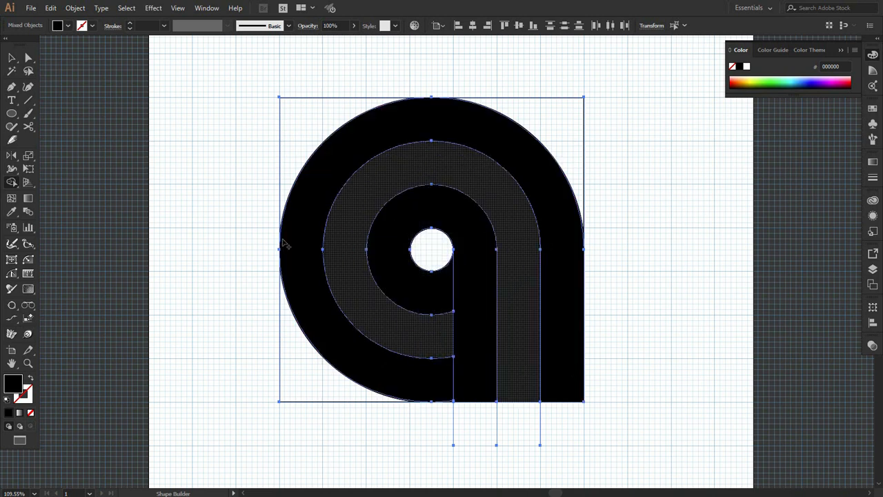
Step: Select the outer, middle and inner black bands together and cut them from the artwork
left_click(12, 59)
left_click(142, 142)
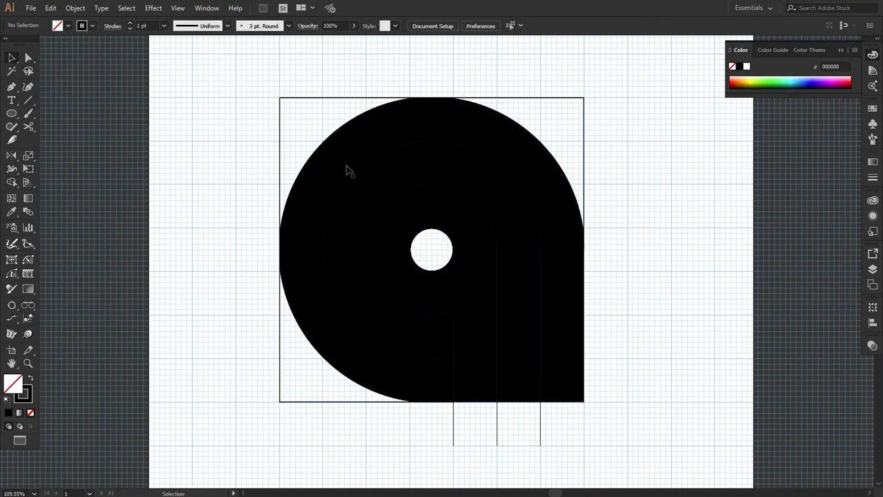
left_click(503, 144)
left_click(488, 194, "shift")
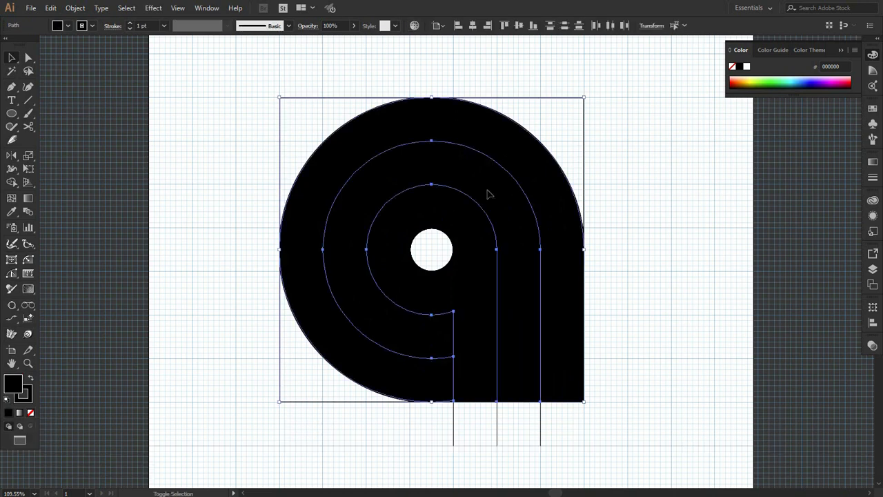
left_click(463, 222, "shift")
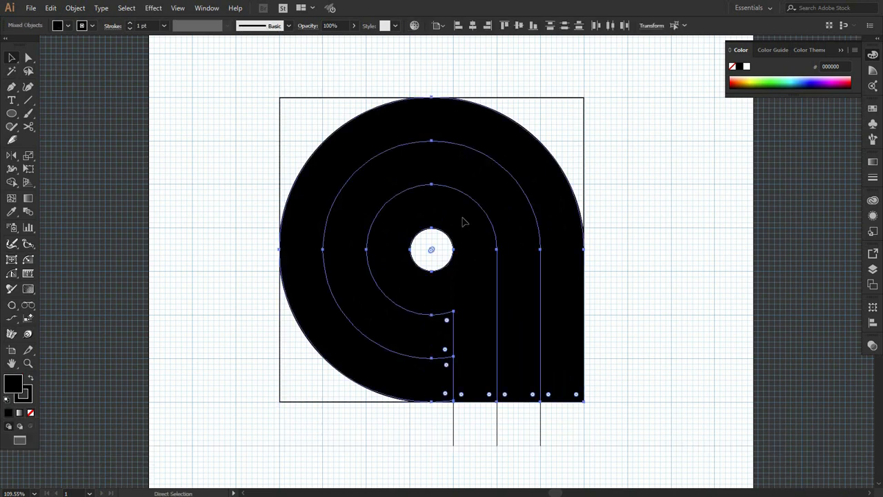
key("ctrl+x")
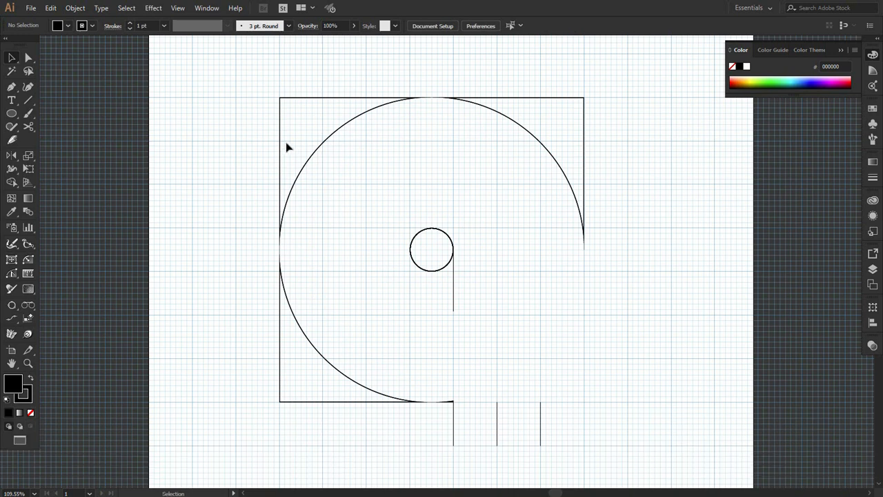
Step: Delete all the leftover construction lines and paste the cut black bands back in their original place
left_click_drag(209, 67, 715, 465)
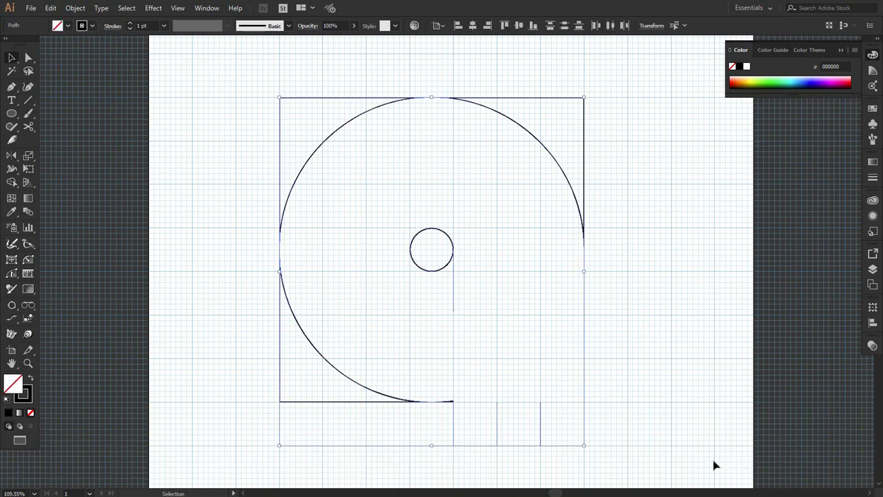
key("Delete")
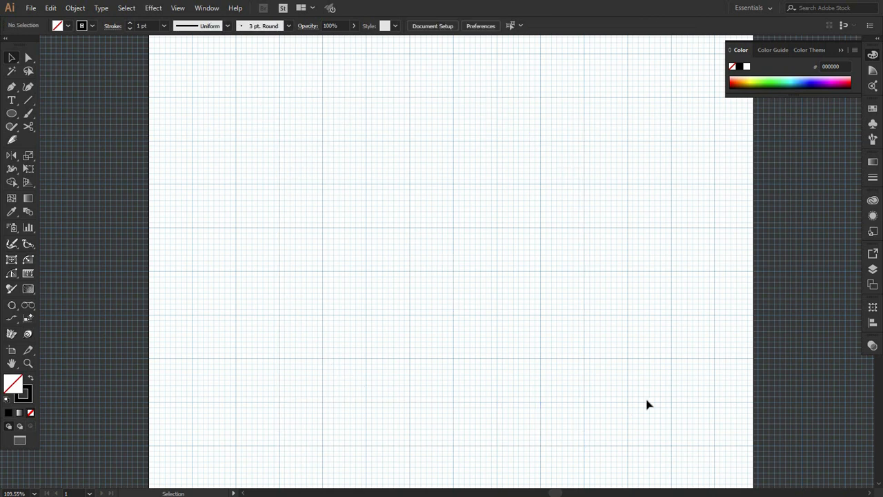
key("ctrl+f")
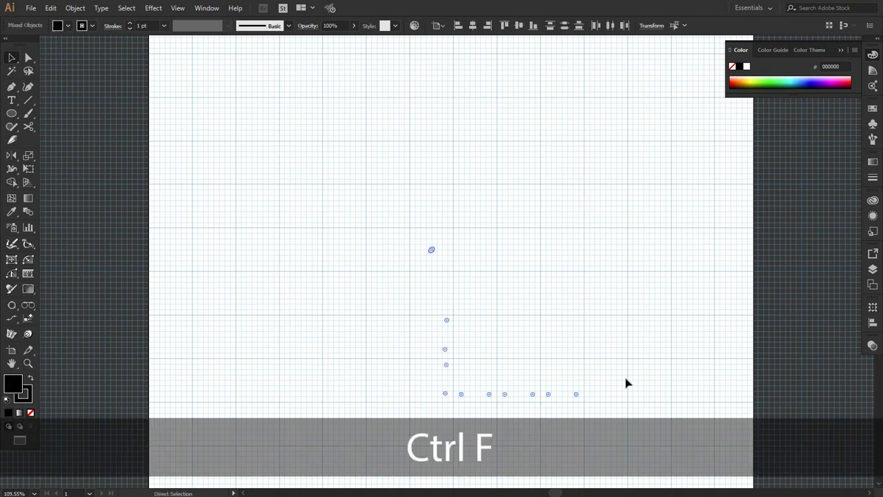
left_click(629, 387)
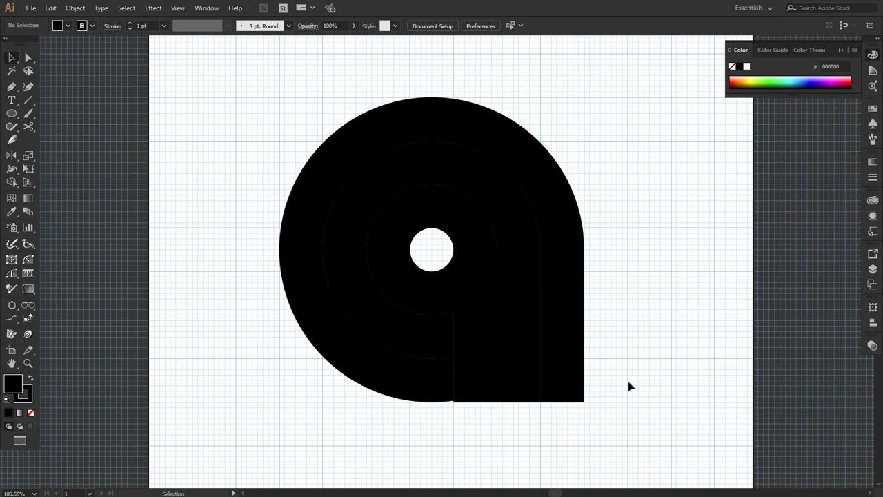
Step: Select the three black bands and give them a white stroke
left_click_drag(231, 76, 586, 335)
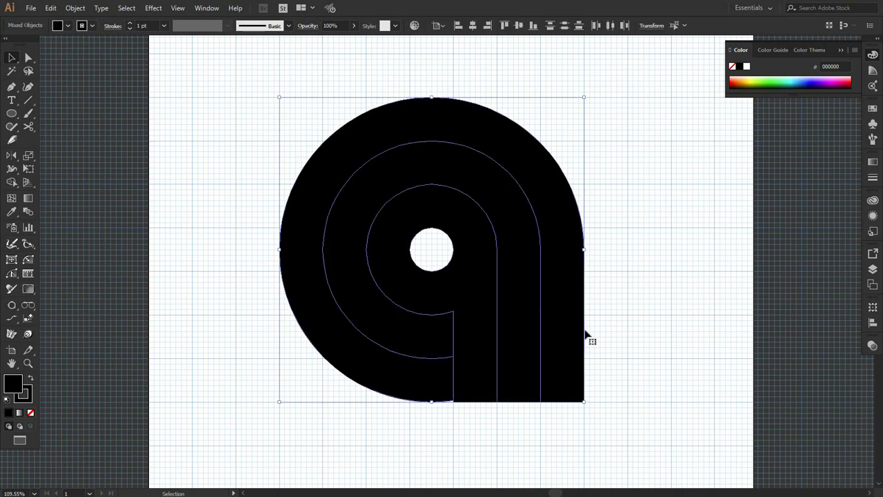
left_click(82, 26)
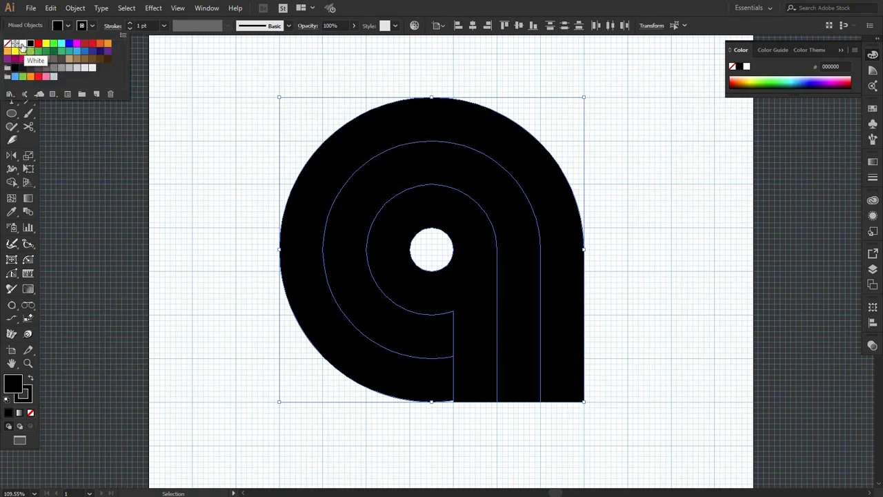
left_click(20, 44)
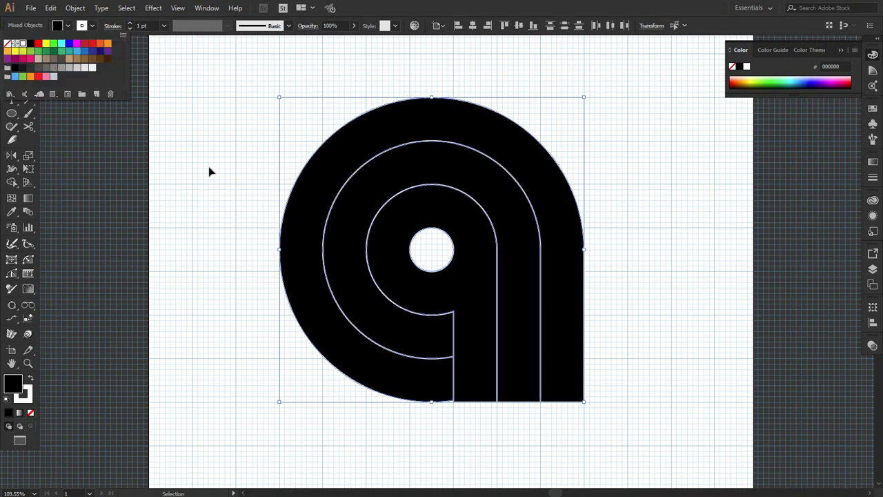
left_click(209, 106)
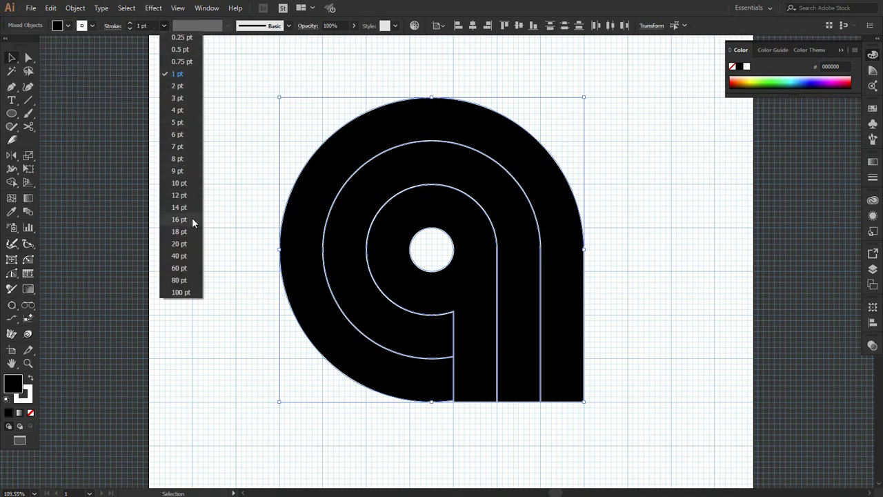
Step: Try a 10 pt stroke weight on the bands, reduce it to 6 pt and deselect the artwork
left_click(184, 184)
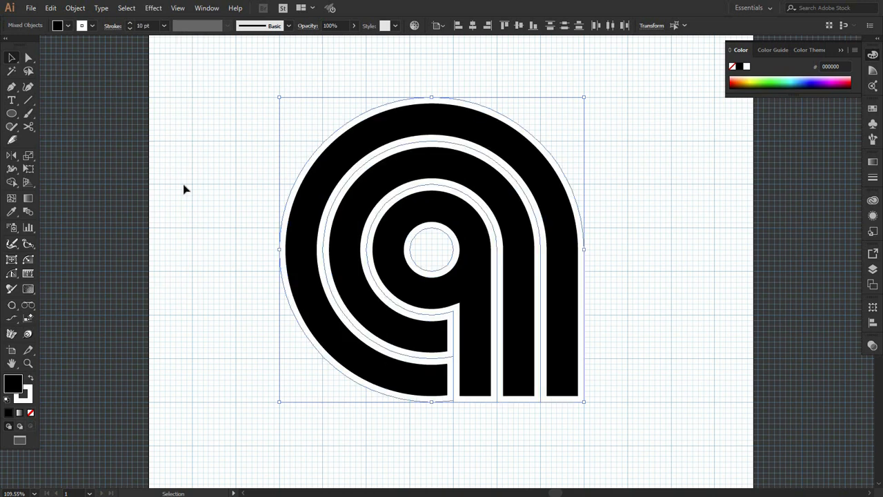
left_click(164, 26)
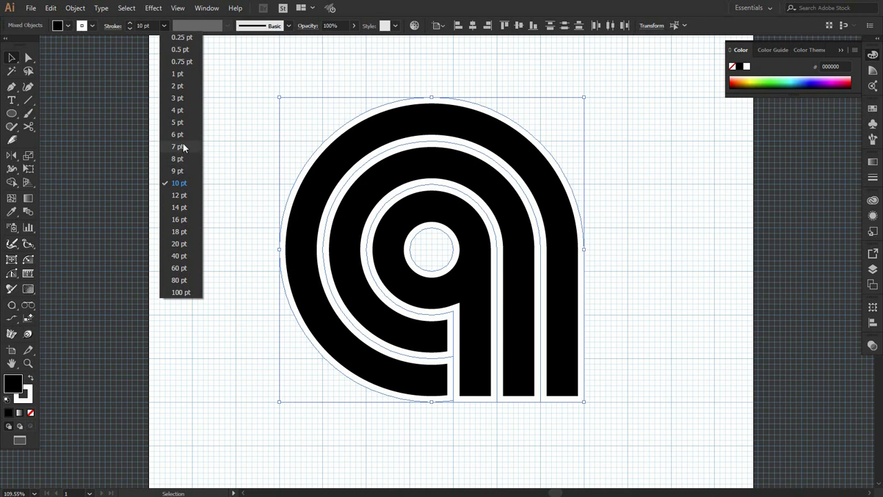
left_click(180, 137)
left_click(180, 143)
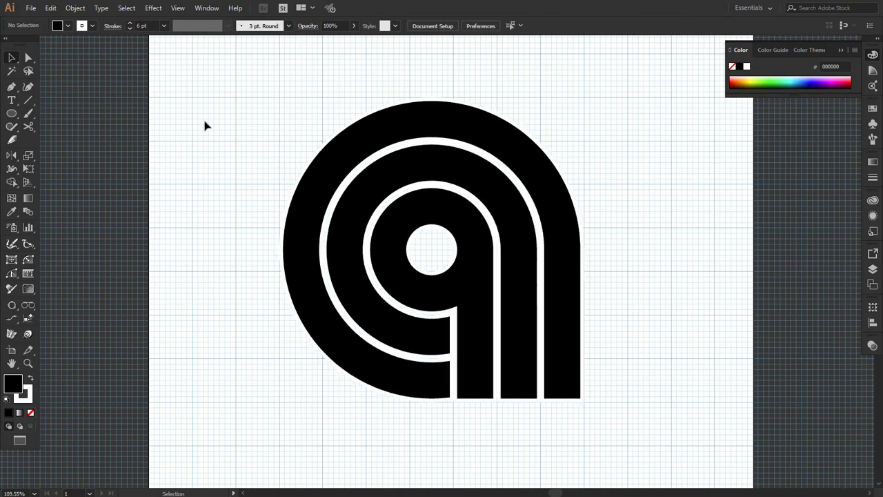
Step: Select all three bands and expand their appearance, fills and strokes into outlined shapes
left_click_drag(213, 111, 646, 412)
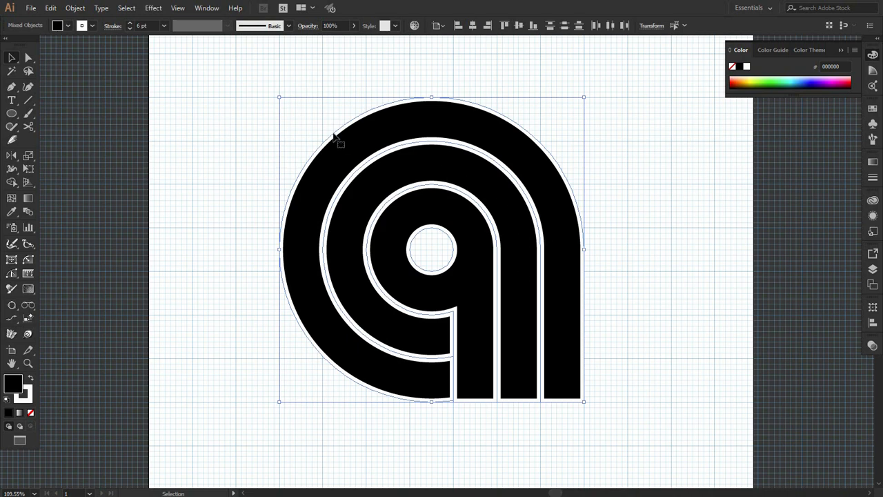
left_click(75, 9)
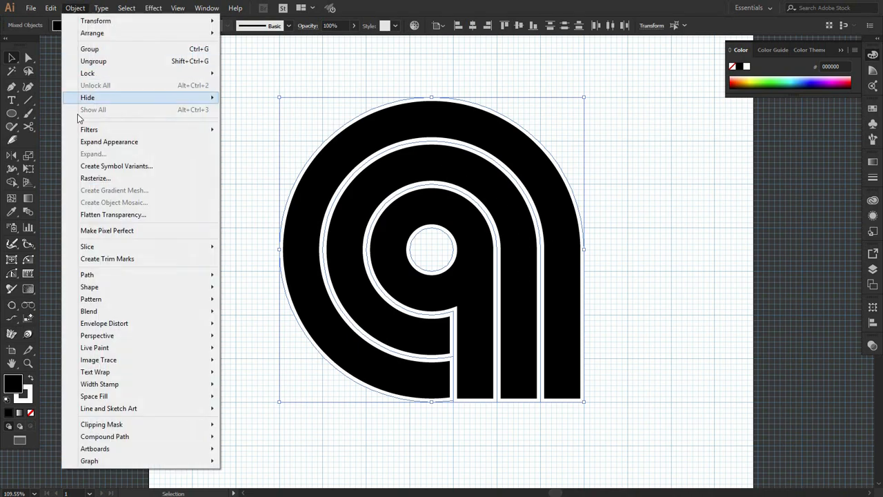
left_click(96, 142)
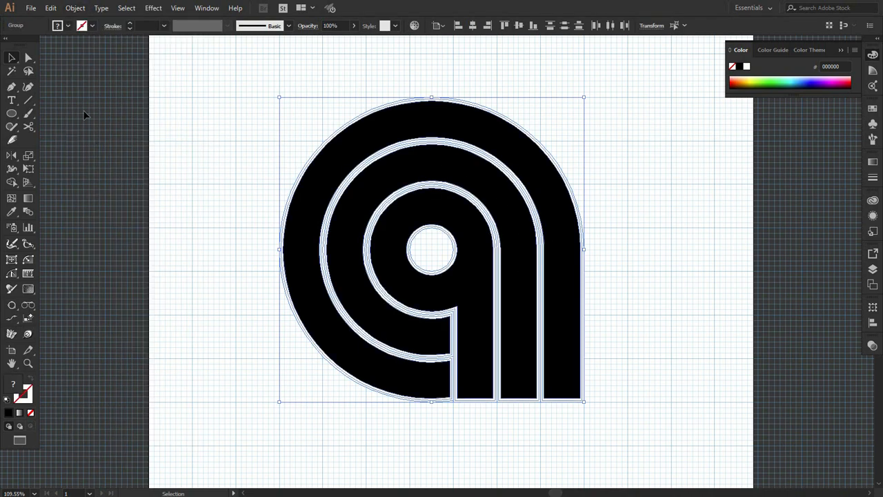
left_click(76, 8)
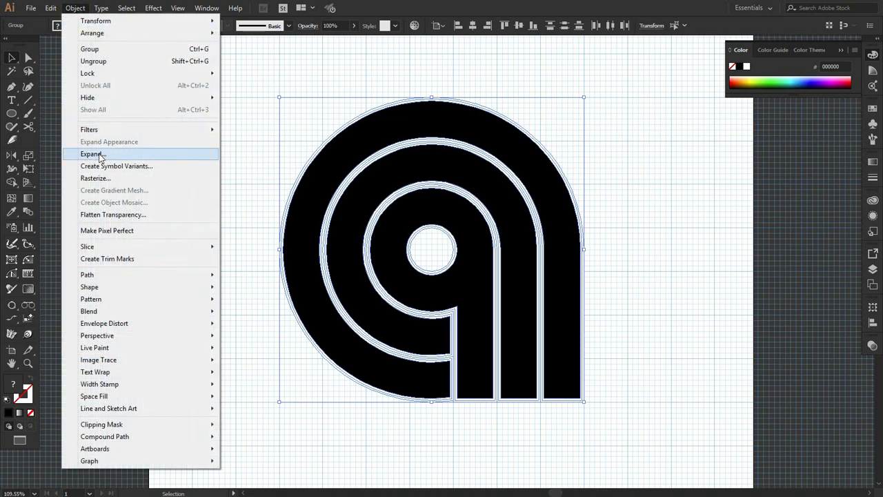
left_click(97, 154)
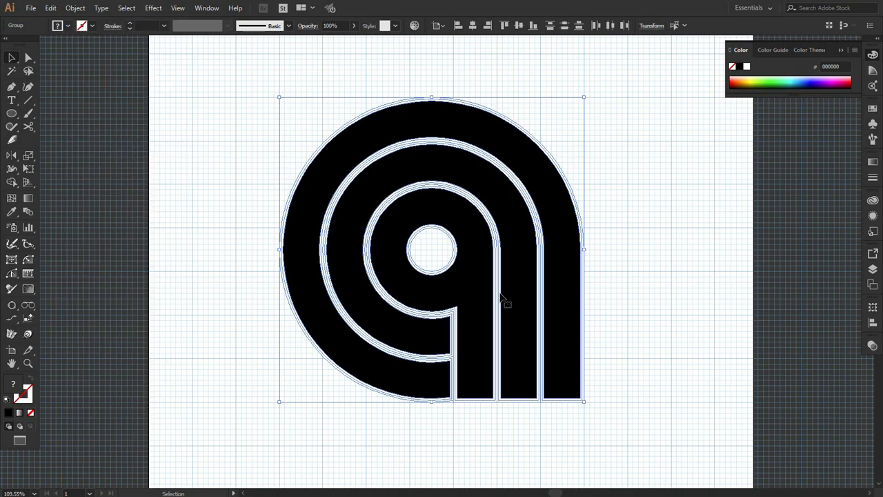
left_click_drag(639, 112, 296, 404)
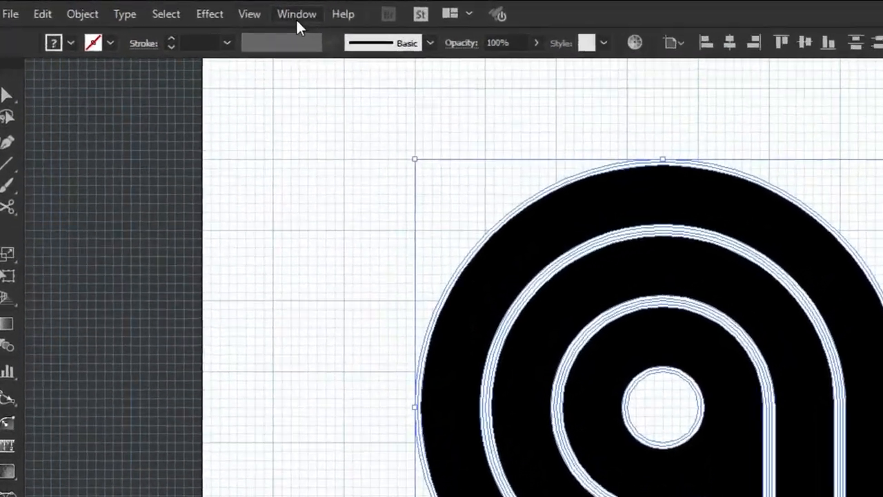
Step: Subtract the expanded white stroke from the outermost black band with the Pathfinder Minus Front operation
left_click(209, 8)
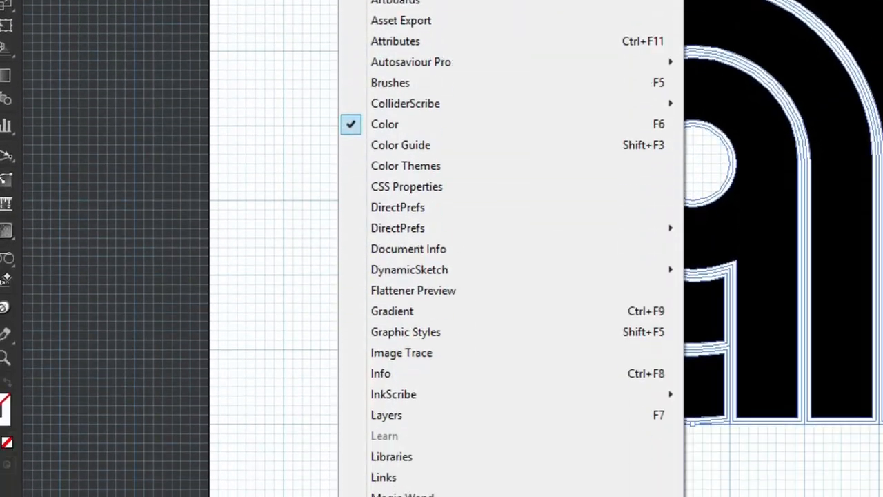
mouse_move(363, 488)
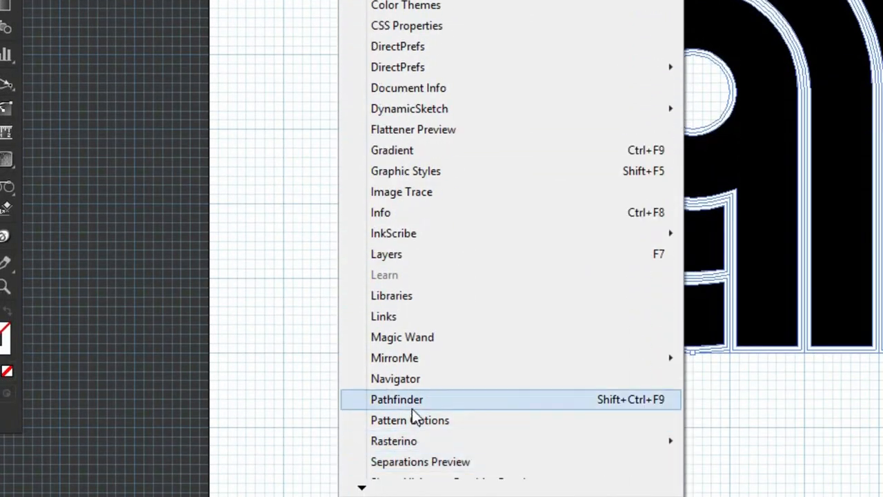
left_click(378, 405)
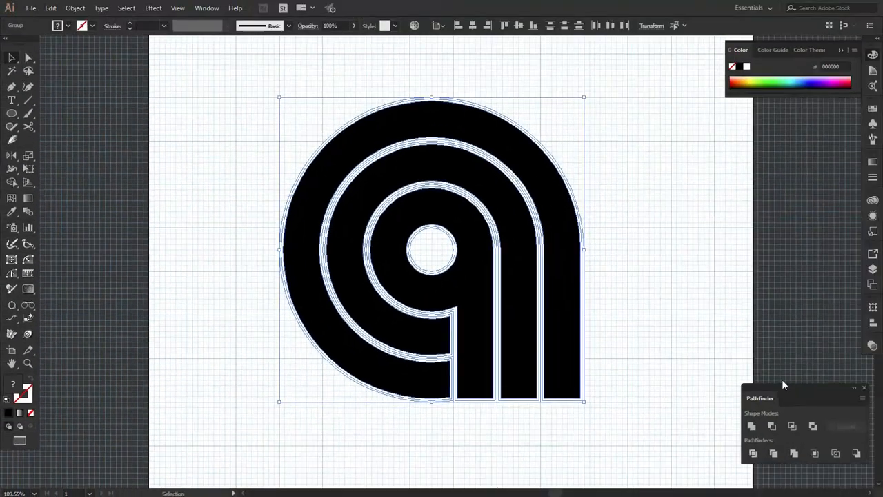
left_click_drag(783, 385, 725, 186)
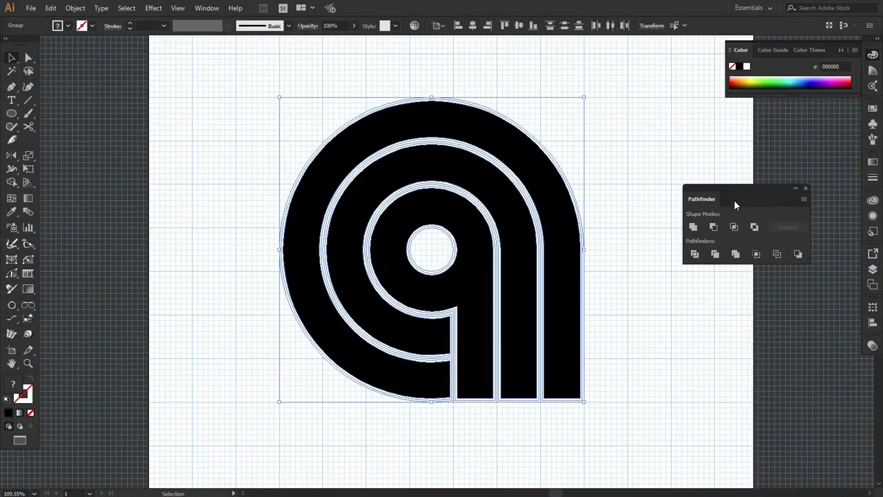
left_click_drag(571, 426, 611, 359)
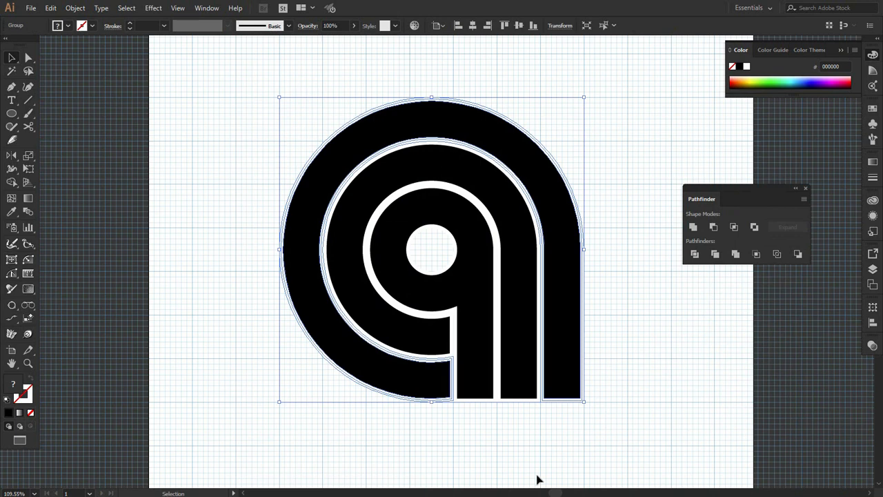
left_click(714, 227)
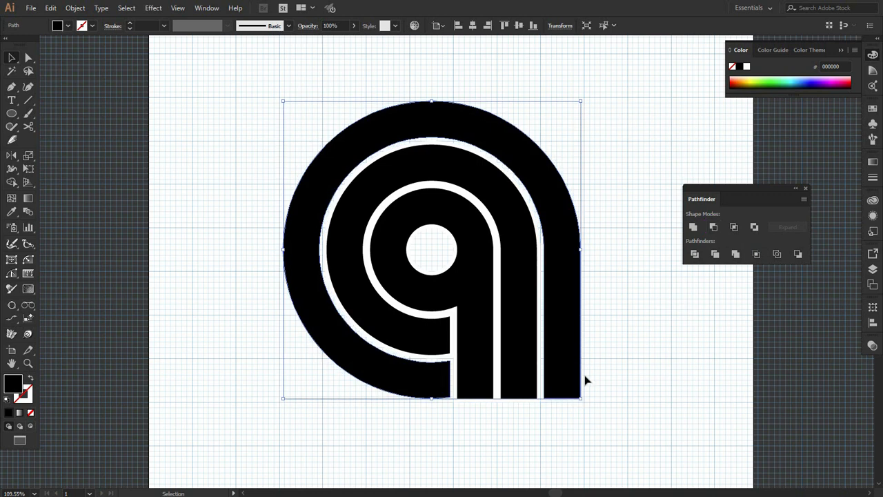
Step: Subtract the expanded white strokes from the middle and innermost bands with Minus Front, leaving nothing selected
left_click_drag(499, 425, 521, 398)
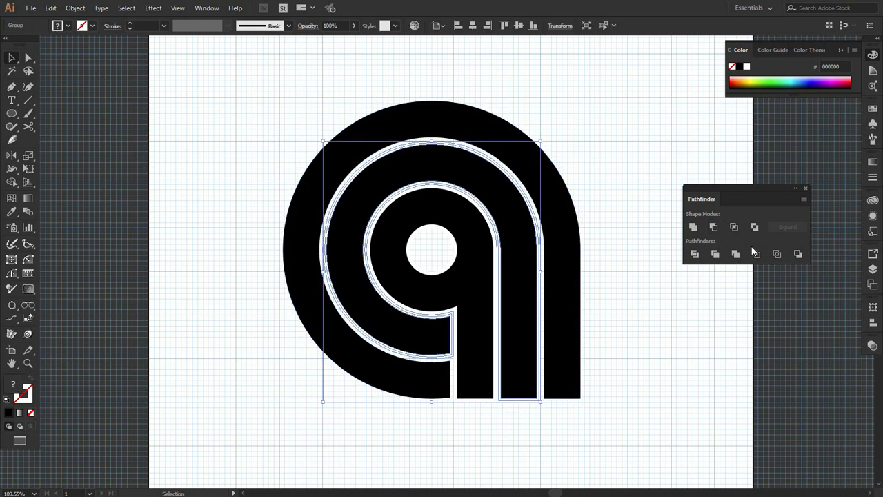
left_click(713, 228)
left_click_drag(470, 425, 478, 385)
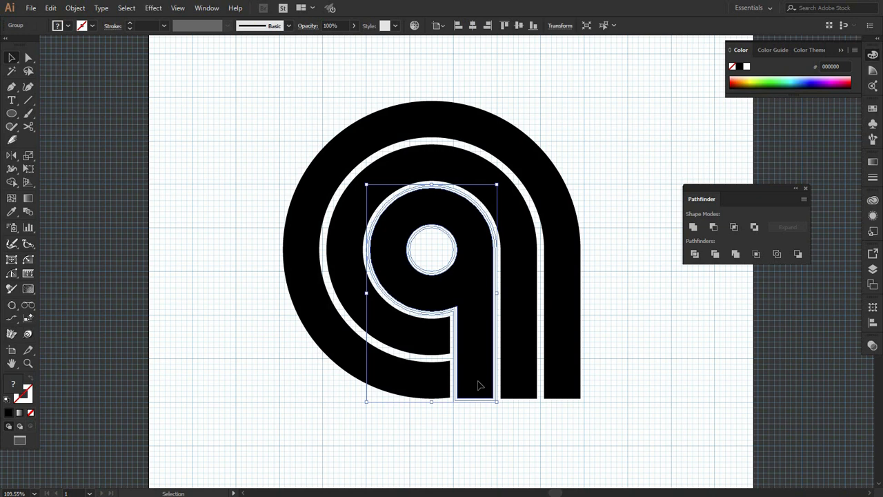
left_click(717, 226)
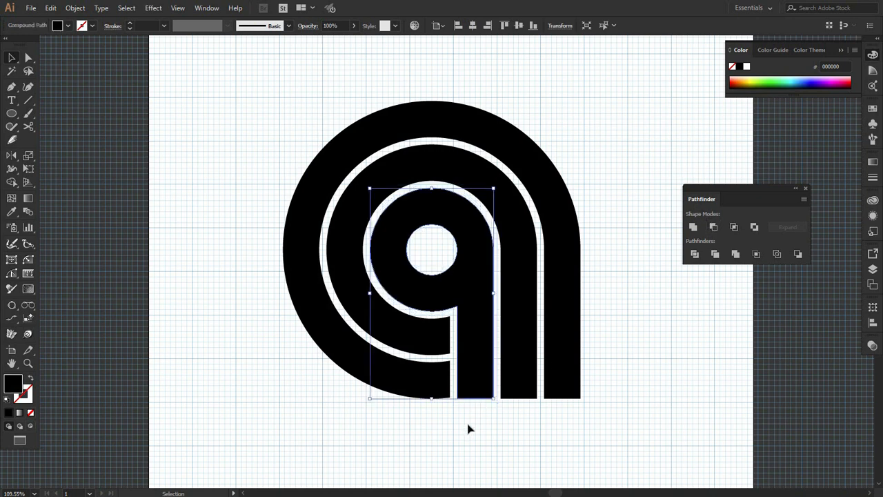
left_click(452, 436)
left_click(430, 391)
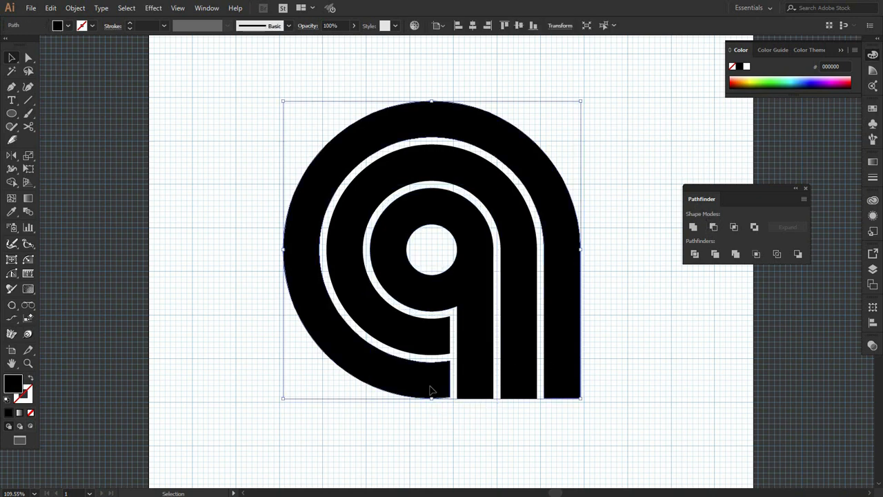
left_click(430, 433)
Step: Rotate all three bands together counterclockwise so the square corner of the outer band points straight up
left_click_drag(391, 419, 629, 366)
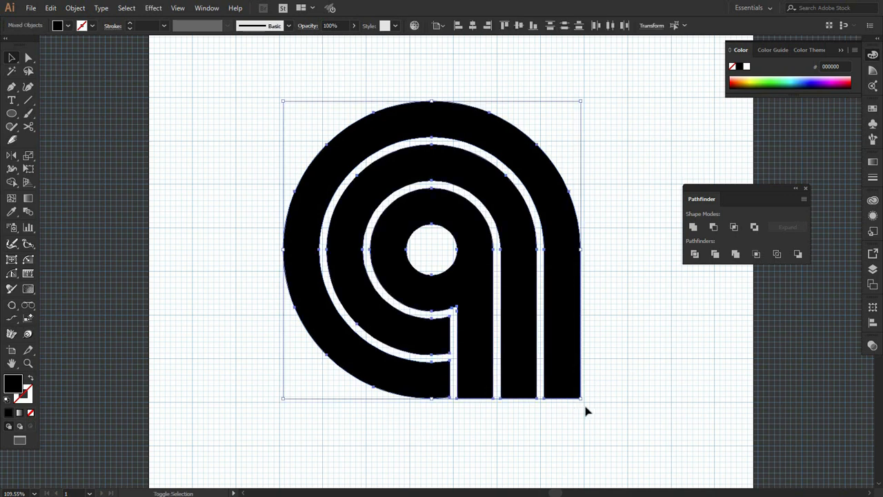
left_click_drag(583, 401, 378, 89)
left_click(623, 268)
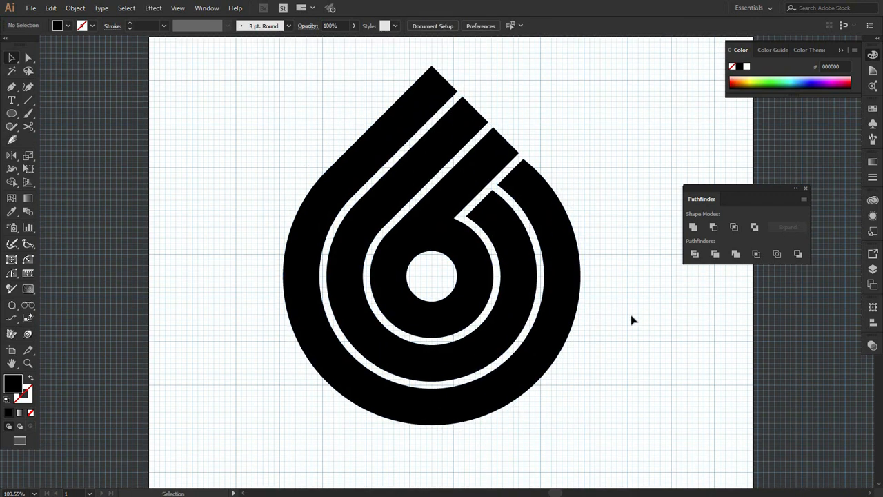
Step: Paste the four-colour purple and slate palette and place it in the upper right corner of the artboard
scroll(632, 316, "up", 1)
key("ctrl+minus")
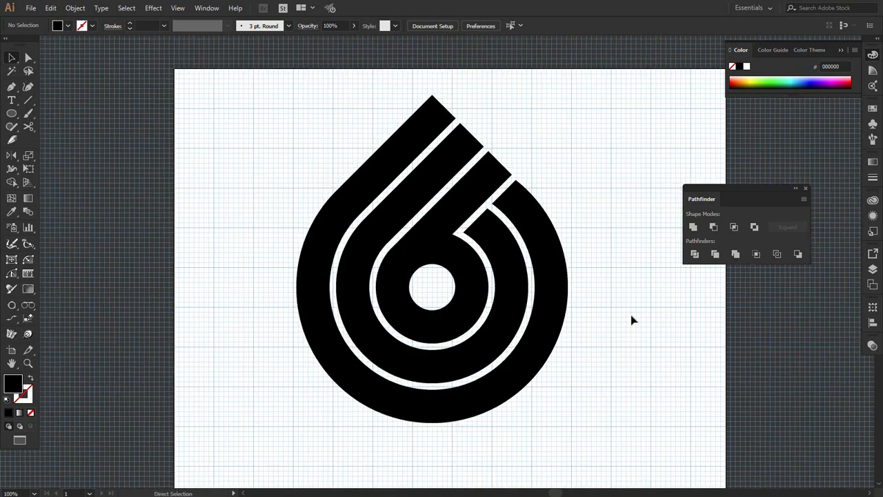
scroll(607, 311, "down", 1)
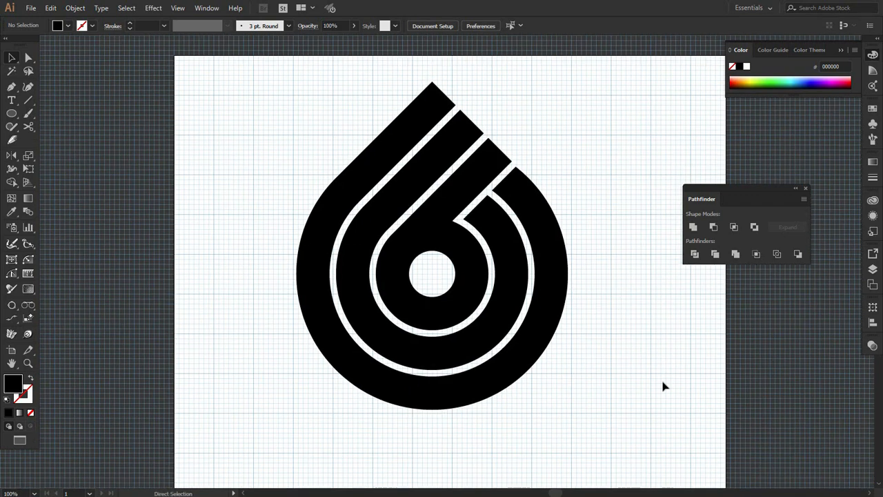
key("ctrl+v")
left_click_drag(443, 271, 649, 91)
Step: Fill the innermost band with the palette's light purple, c1a6ff, using the Eyedropper
left_click(516, 220)
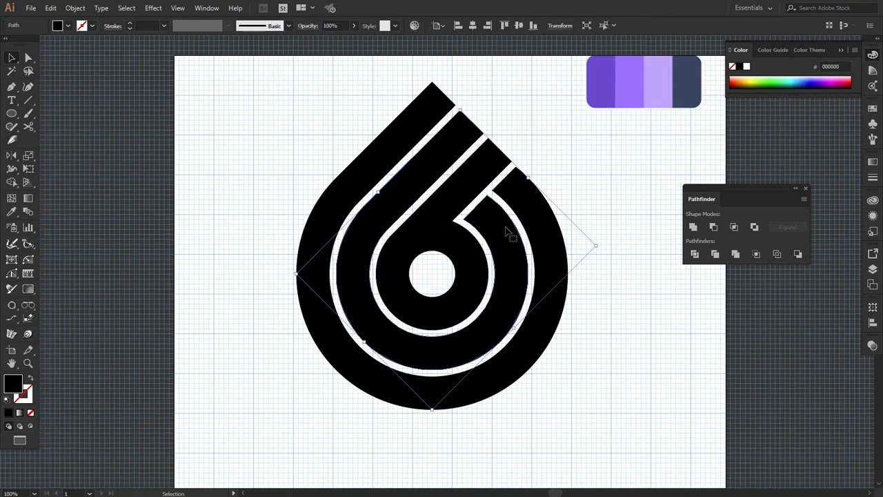
left_click(650, 220)
left_click(472, 253)
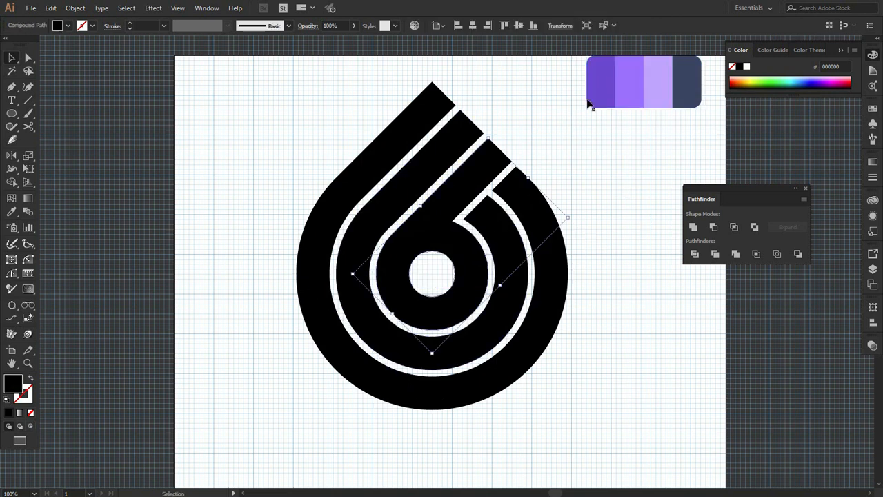
key("i")
left_click(667, 81)
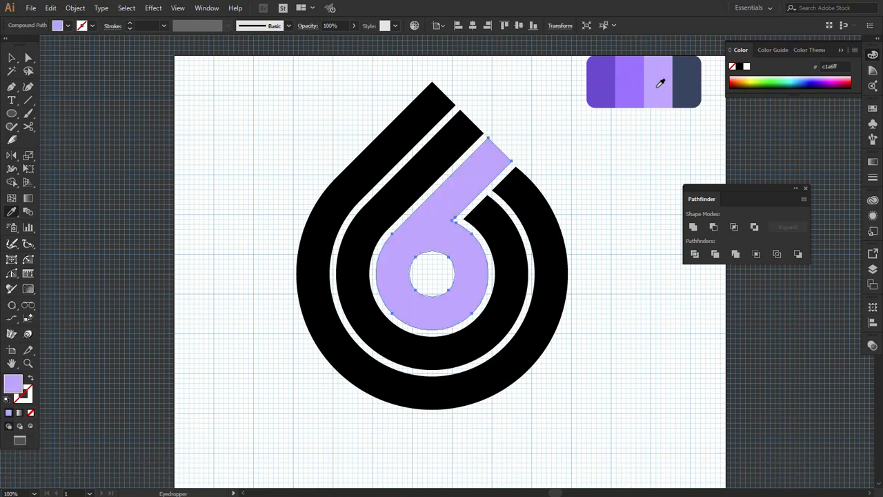
key("v")
left_click(618, 155)
Step: Fill the middle band with the palette's medium purple, 9b71ff, using the Eyedropper
left_click(517, 226)
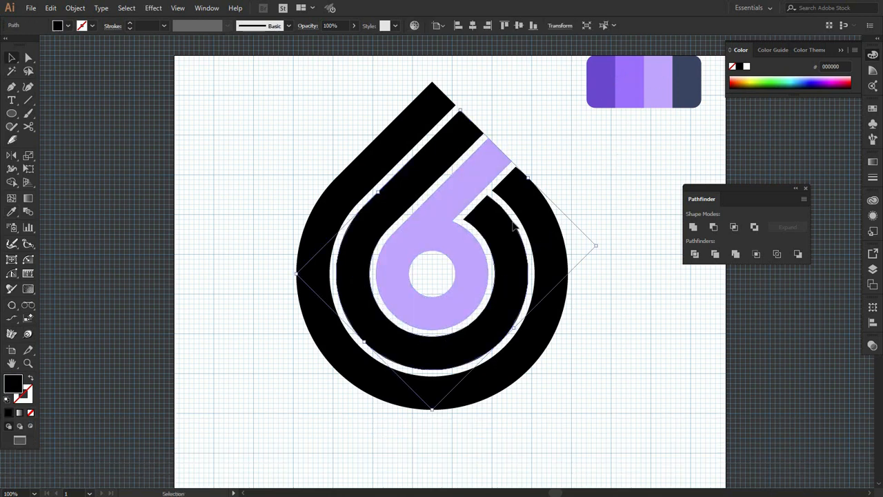
key("i")
left_click(635, 80)
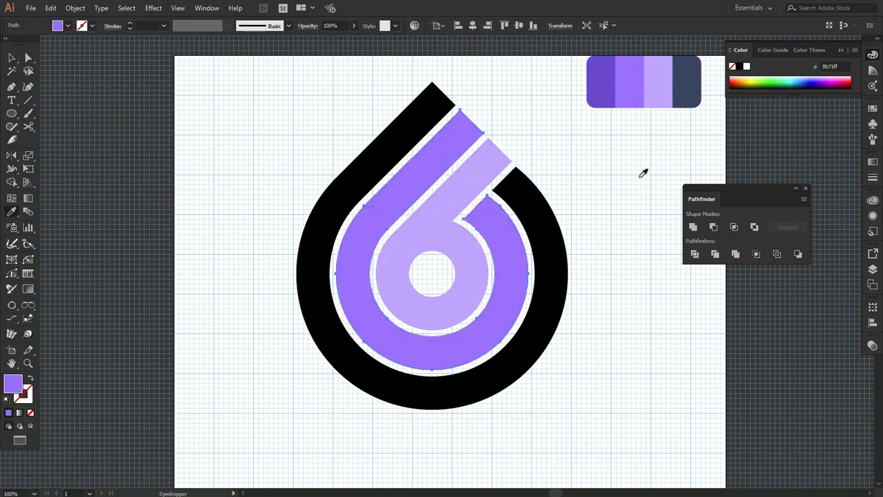
key("v")
left_click(641, 173)
Step: Fill the outermost band with the palette's dark purple, 6b4ad1, using the Eyedropper and deselect it
left_click(533, 219)
key("i")
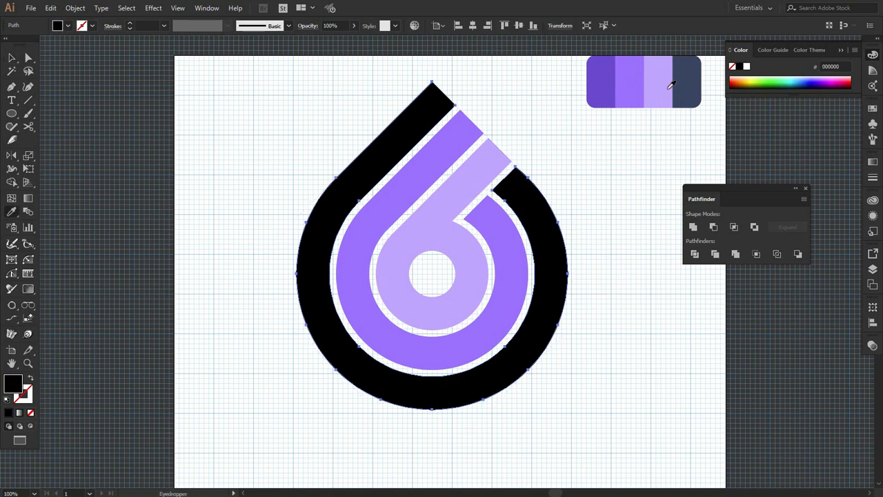
left_click(668, 83)
left_click(612, 84)
key("v")
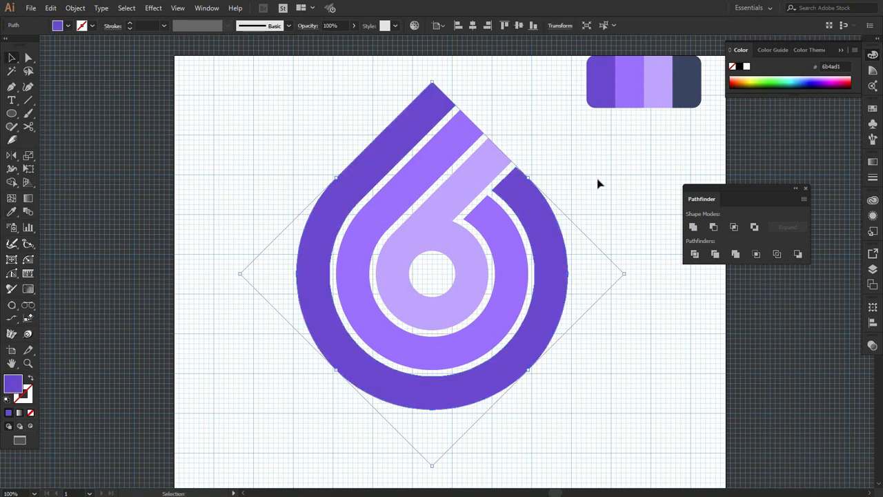
left_click(645, 219)
Step: Hide the document grid to show the coloured logo on the plain artboard
scroll(635, 231, "down", 2)
right_click(635, 231)
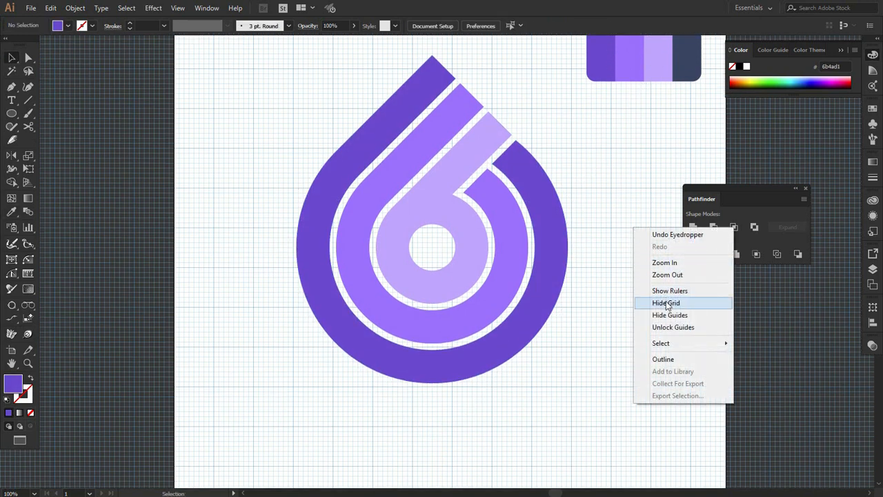
left_click(656, 301)
left_click_drag(635, 272, 589, 304)
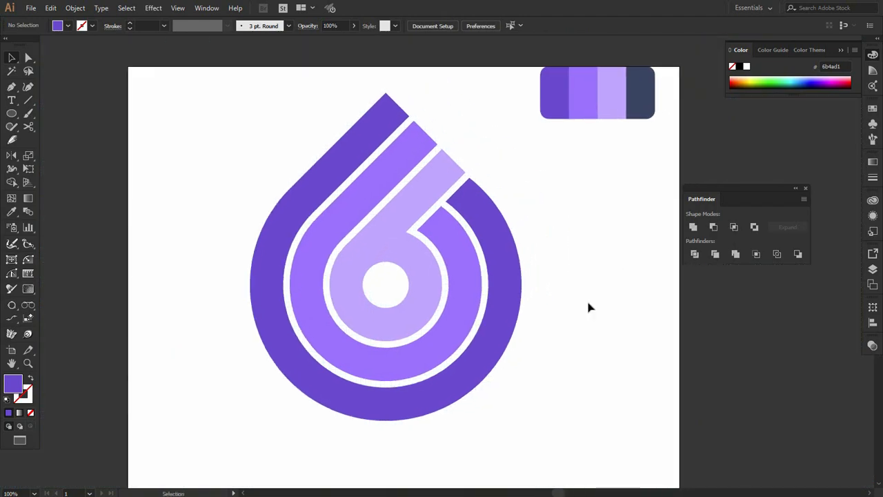